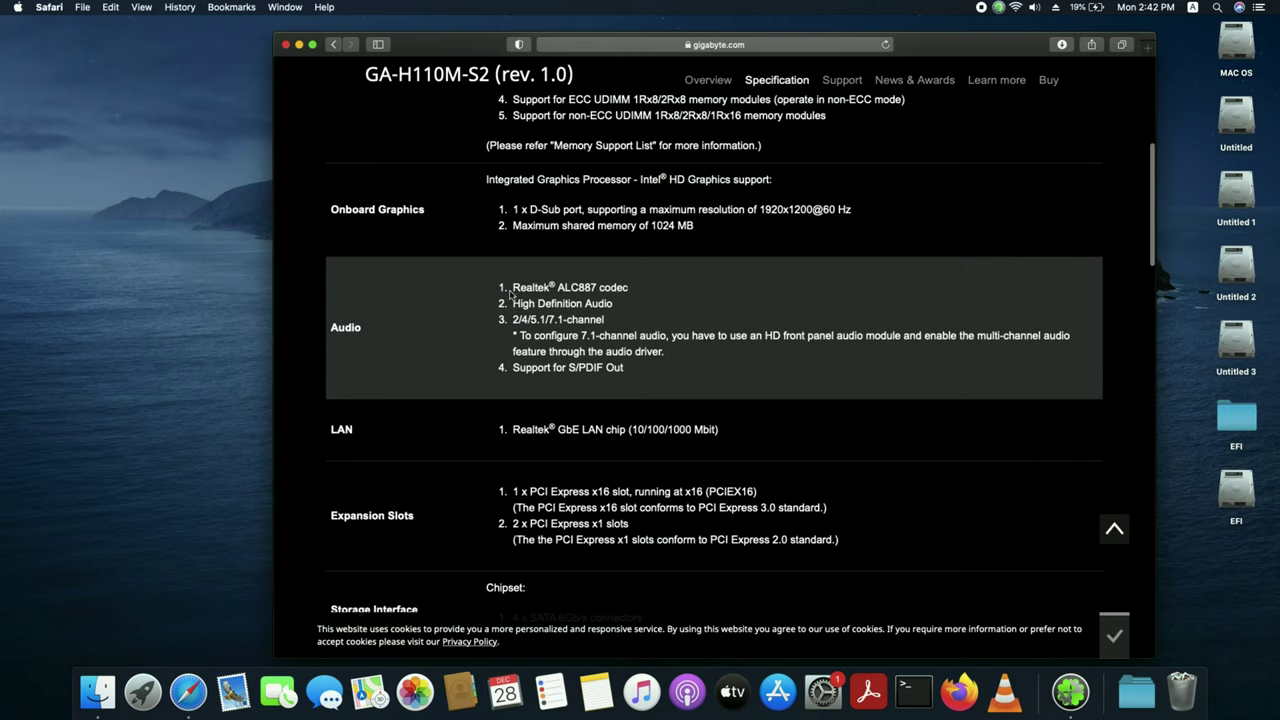
Highlight the Realtek ALC887 codec in the motherboard's audio specification and search Google for "applealc" in a new tab
drag(512, 289, 639, 284)
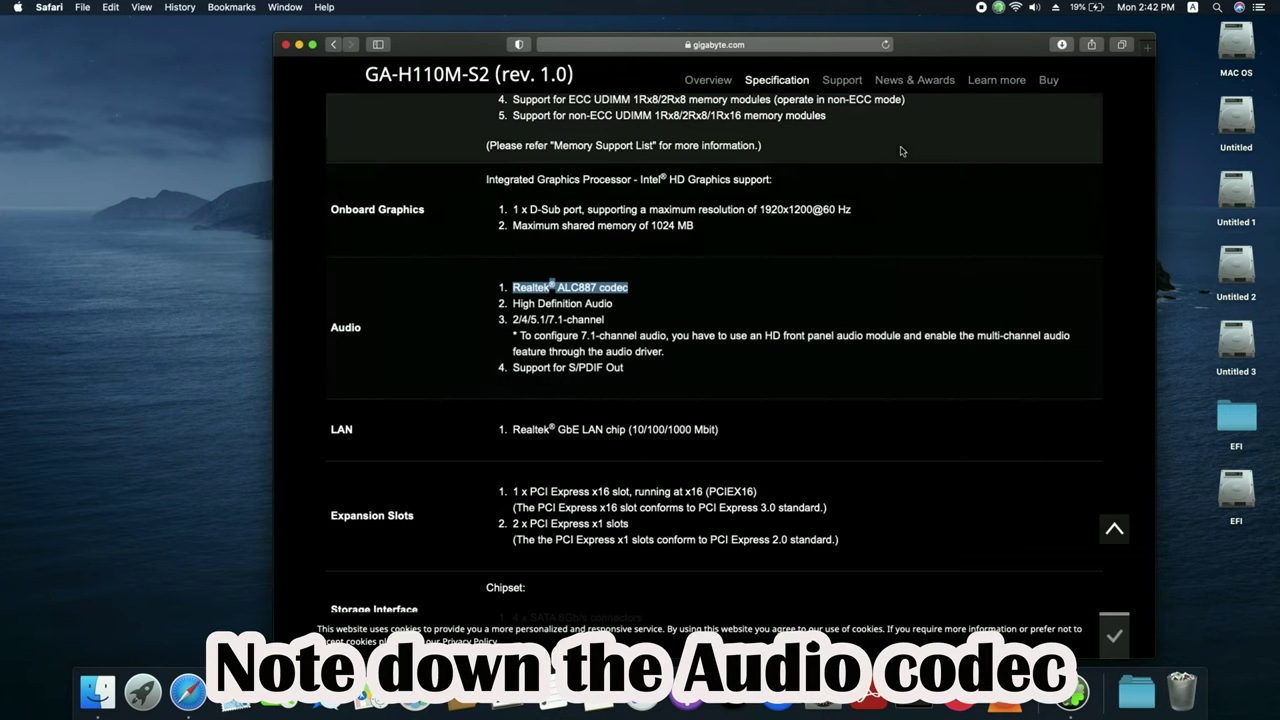
click(1146, 46)
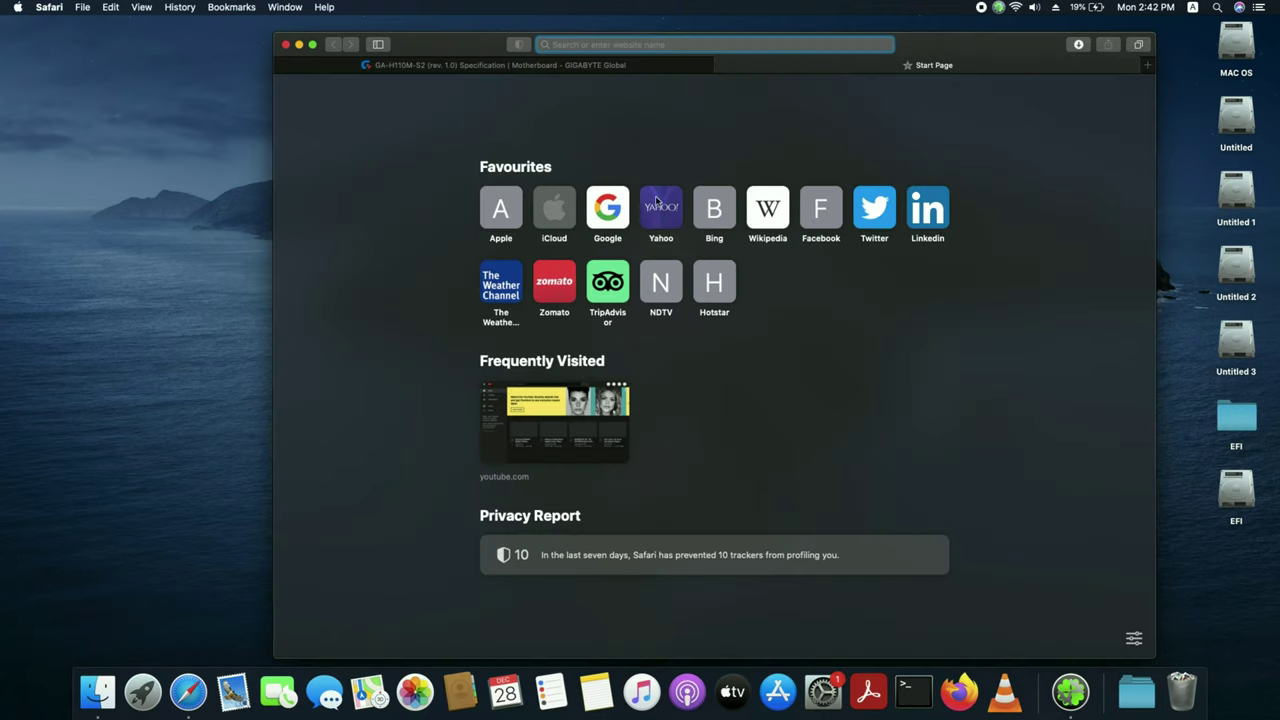
click(624, 212)
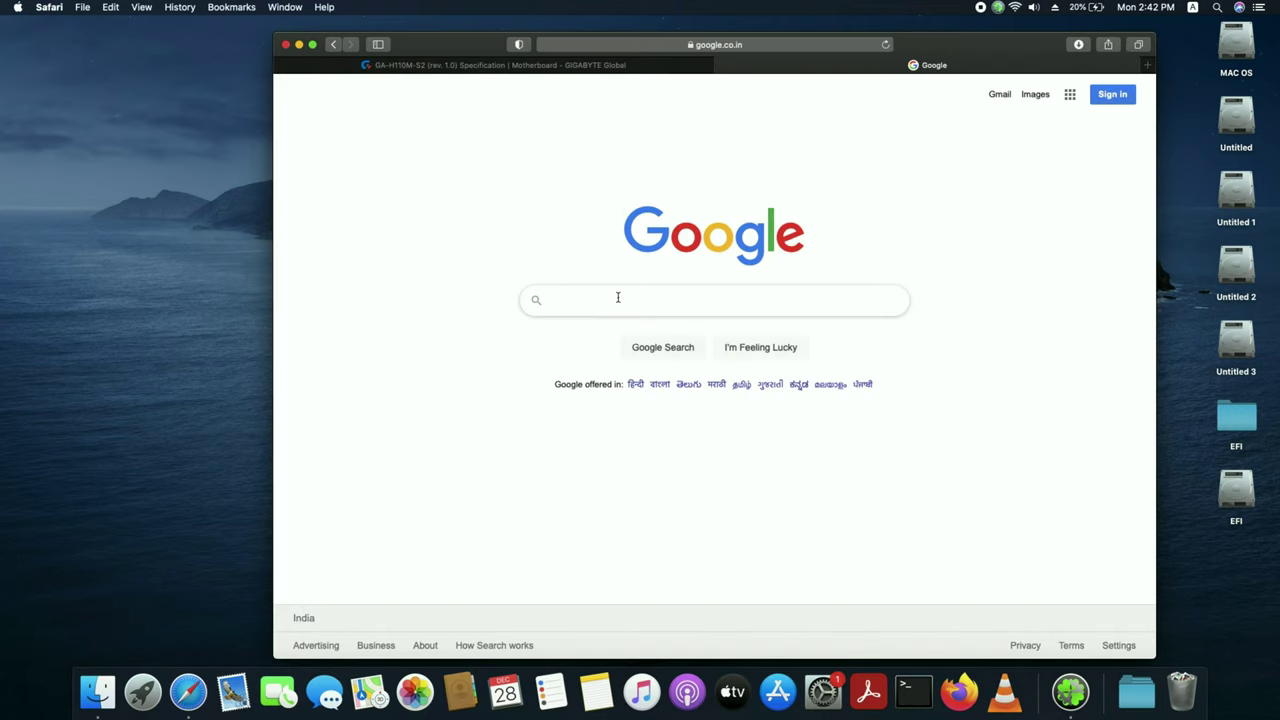
click(617, 297)
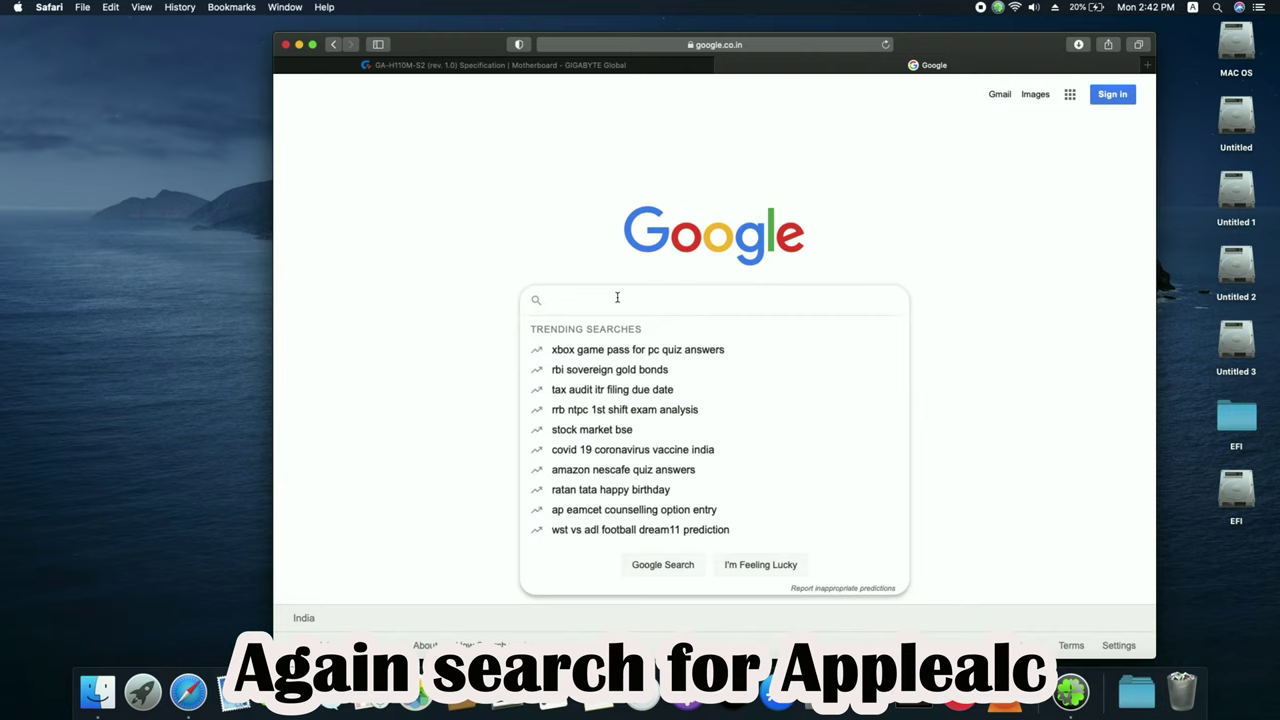
text(a)
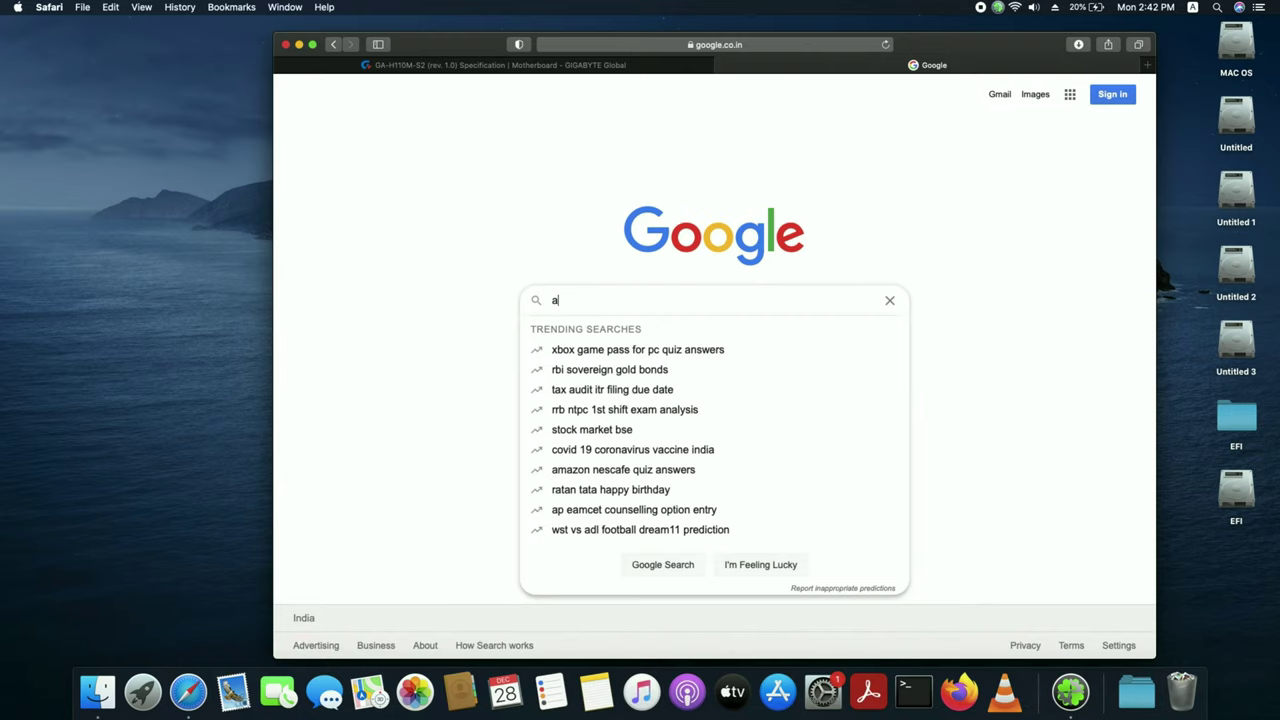
text(pplealc)
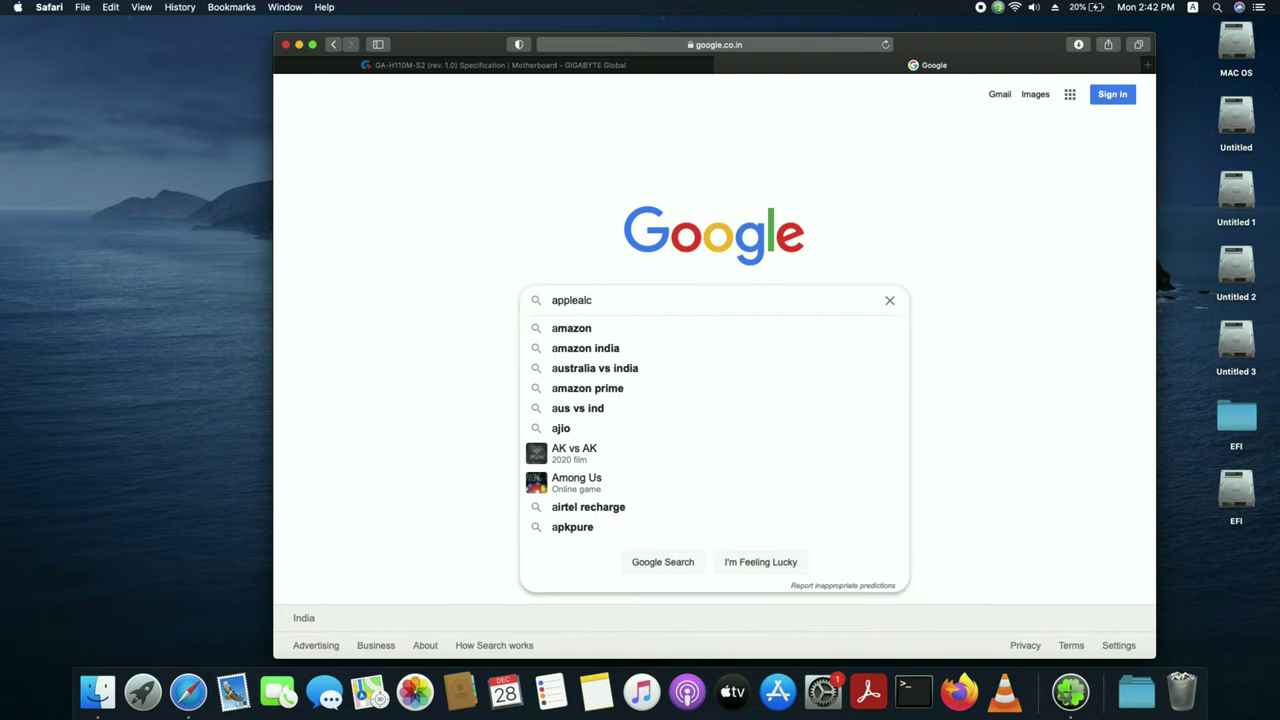
key(Return)
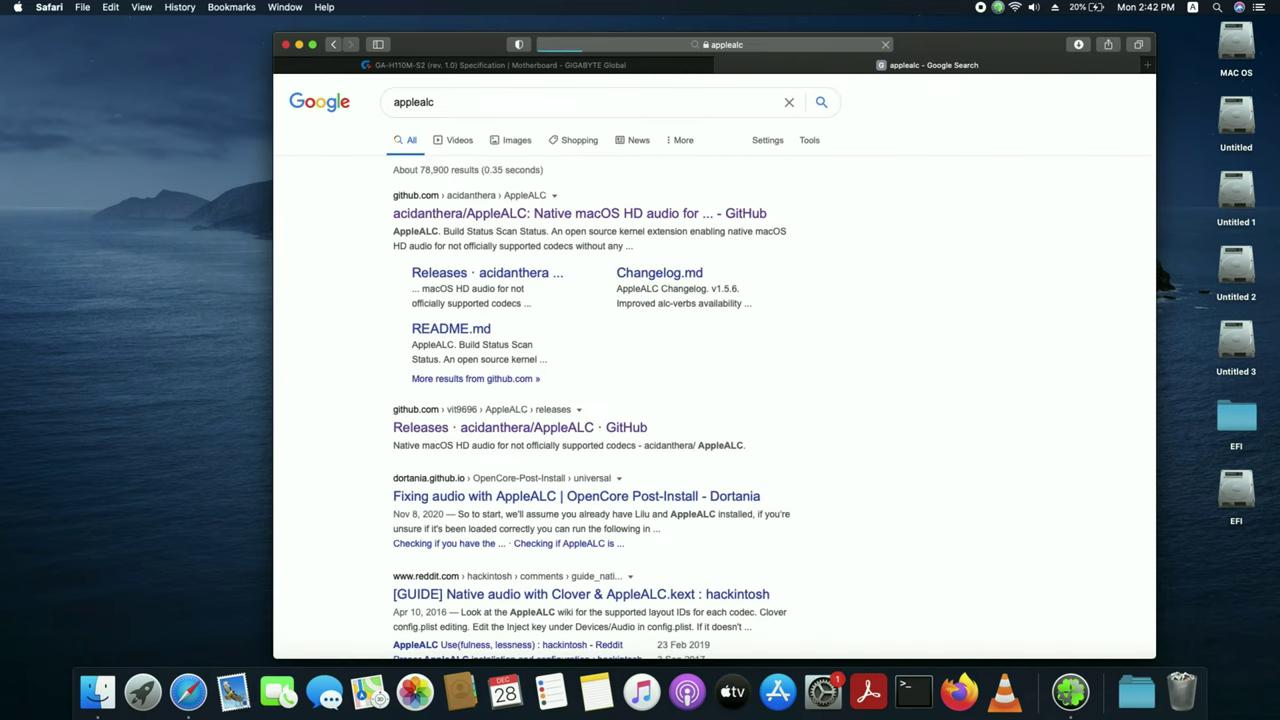
Open the acidanthera/AppleALC repository on GitHub and go to the incomplete support table in its wiki
click(435, 214)
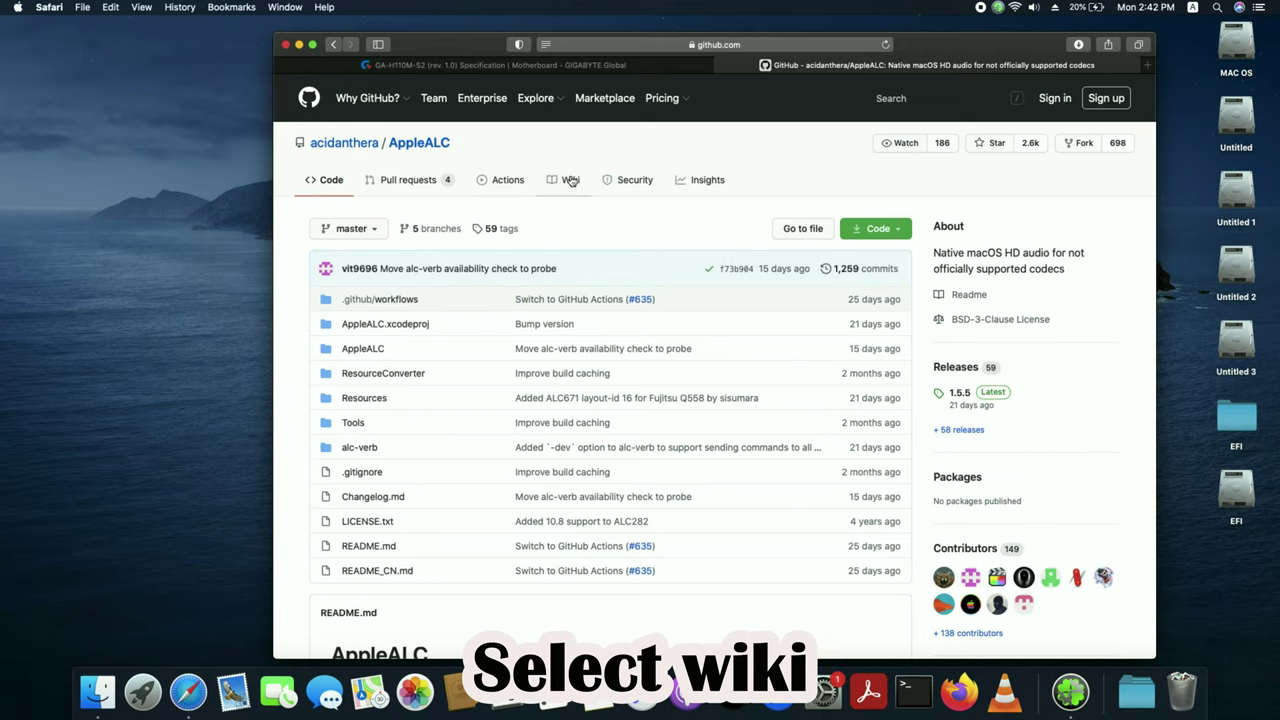
click(569, 180)
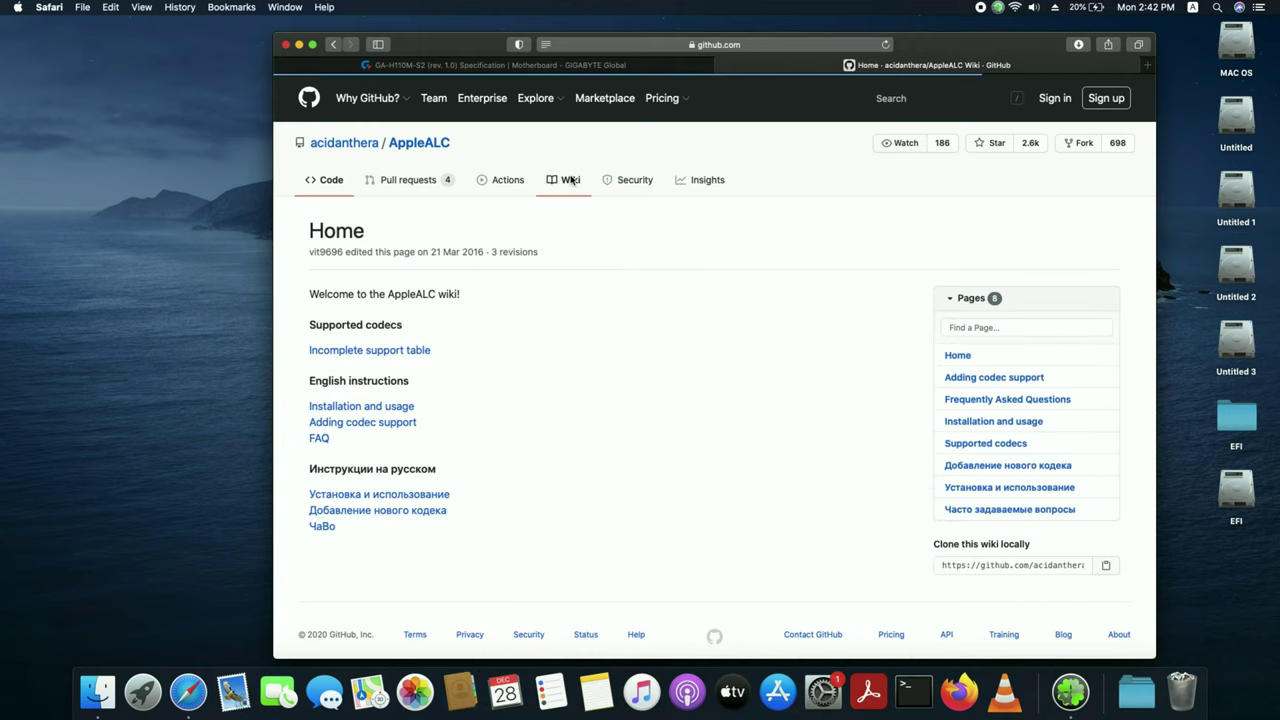
click(392, 353)
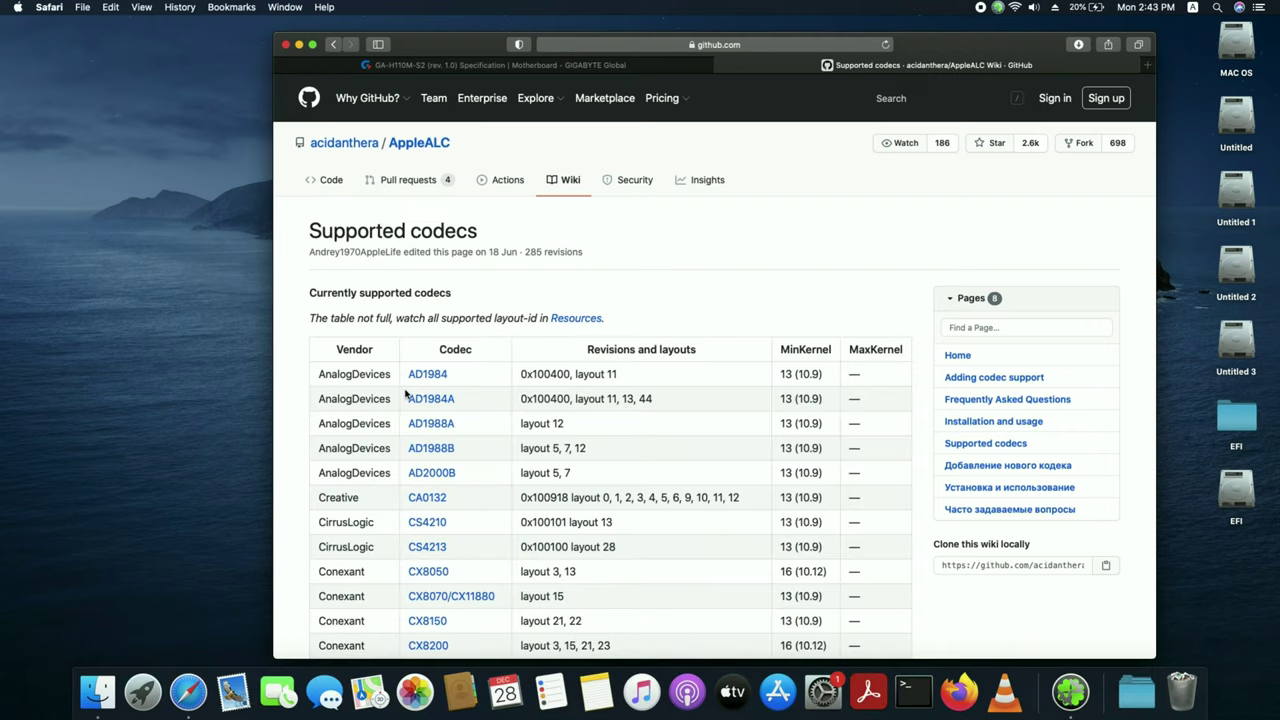
Find Realtek ALC887 in the supported codecs table and highlight its layout IDs
scroll(405, 395, down, 15)
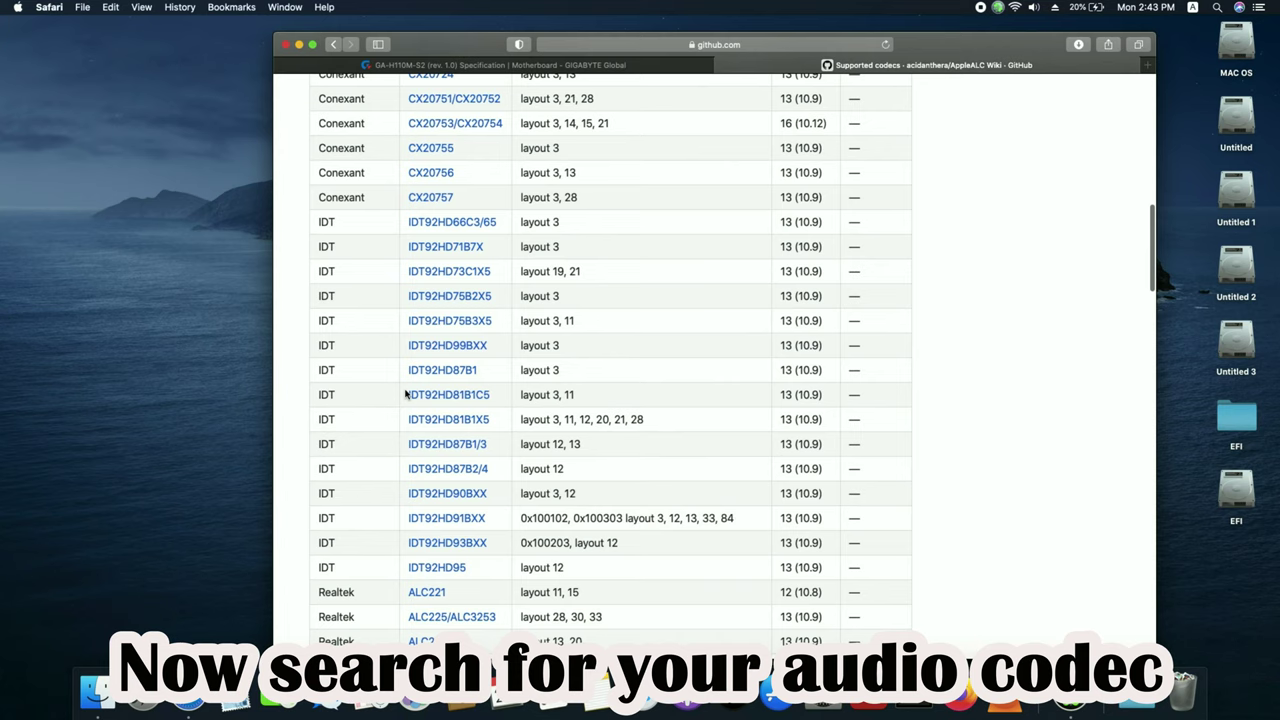
scroll(405, 395, down, 10)
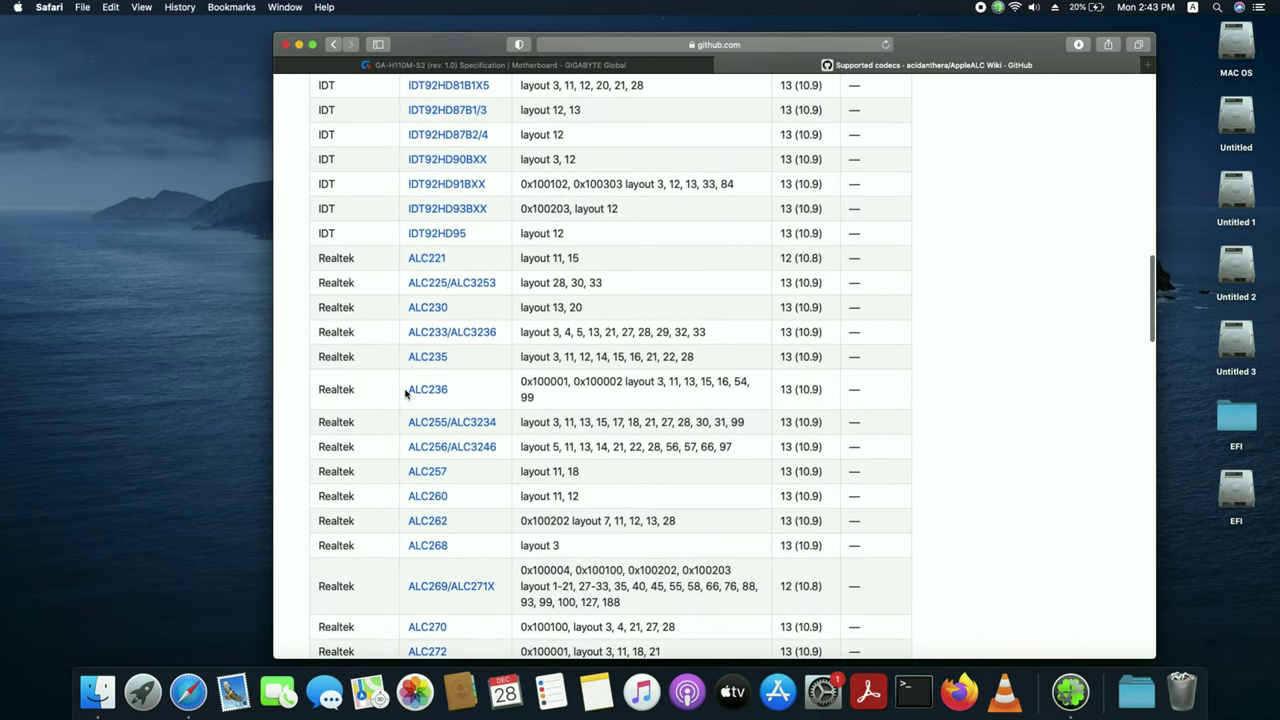
scroll(405, 393, down, 10)
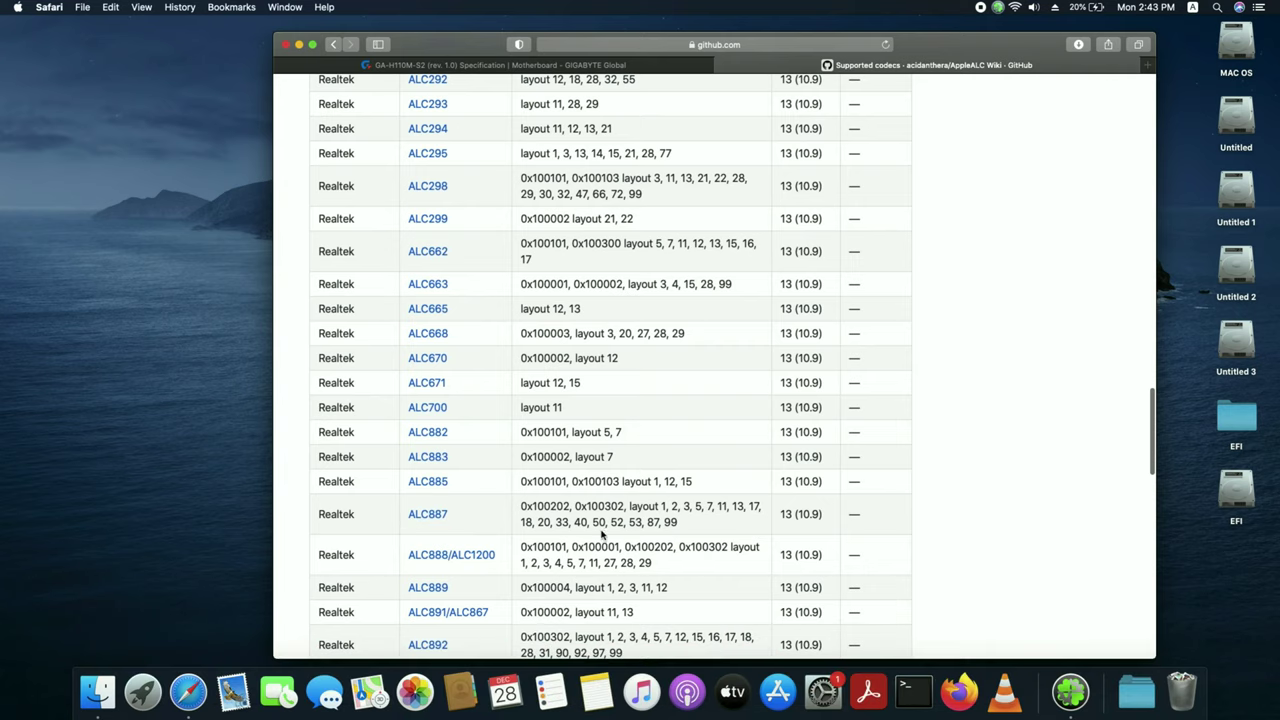
drag(630, 505, 672, 520)
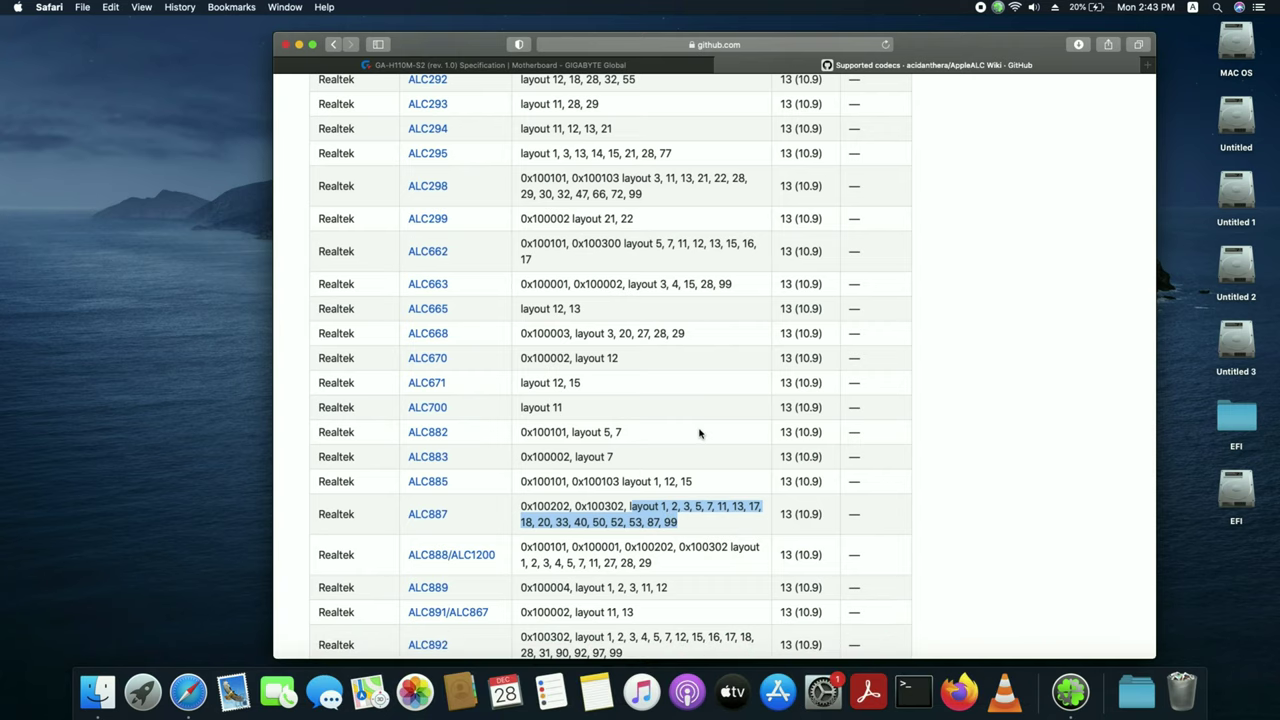
Minimize the browser window to clear the desktop
click(299, 45)
right_click(300, 152)
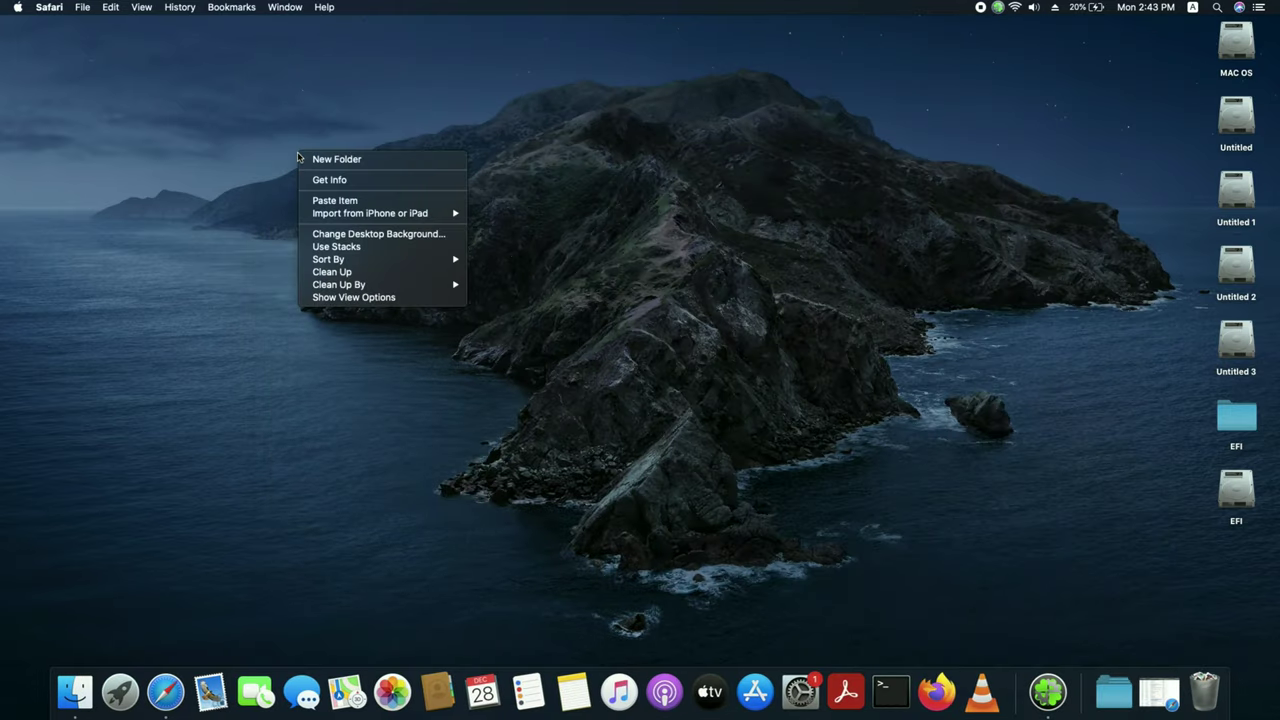
click(240, 183)
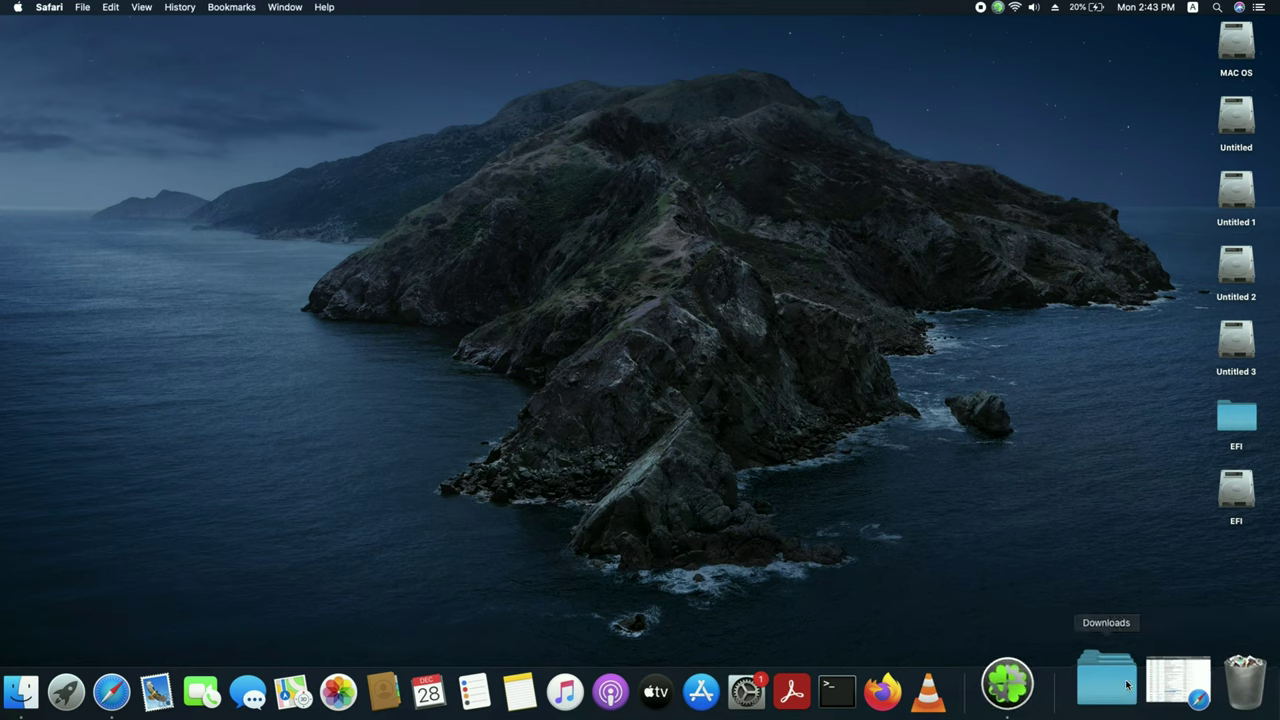
Run MountEFI.command from the MountEFI-update folder in Downloads
click(1107, 680)
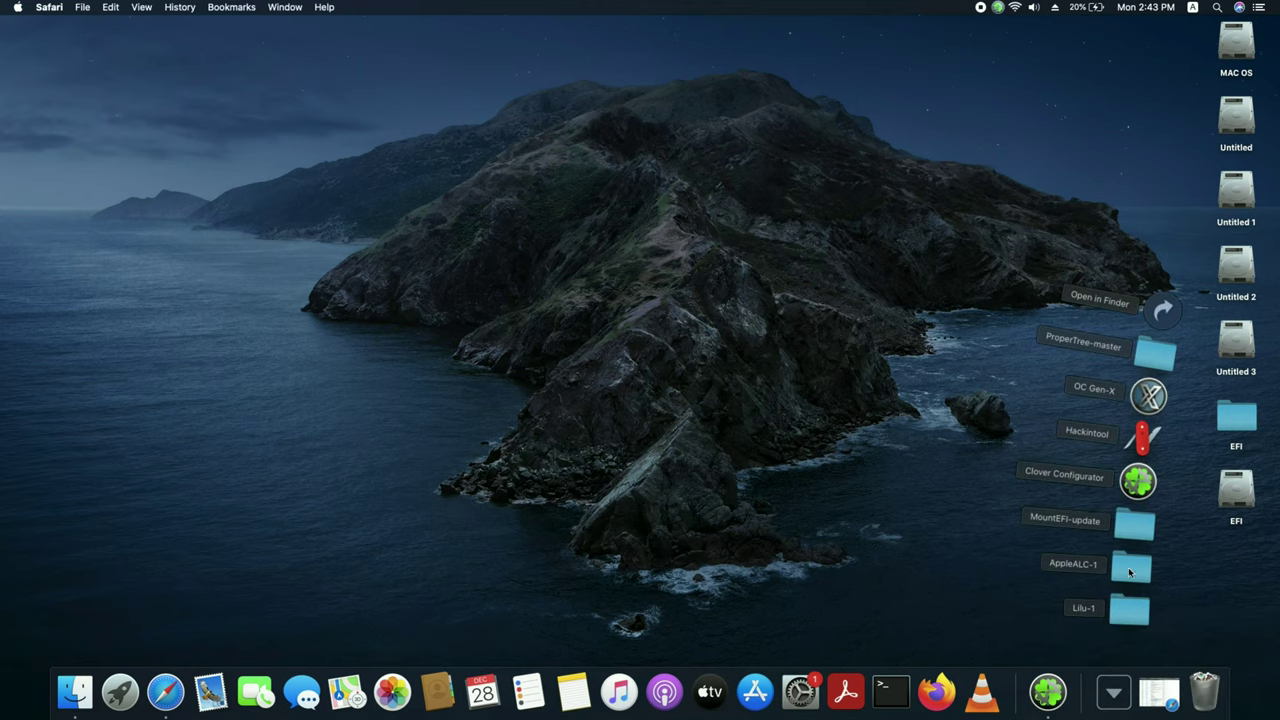
click(1135, 523)
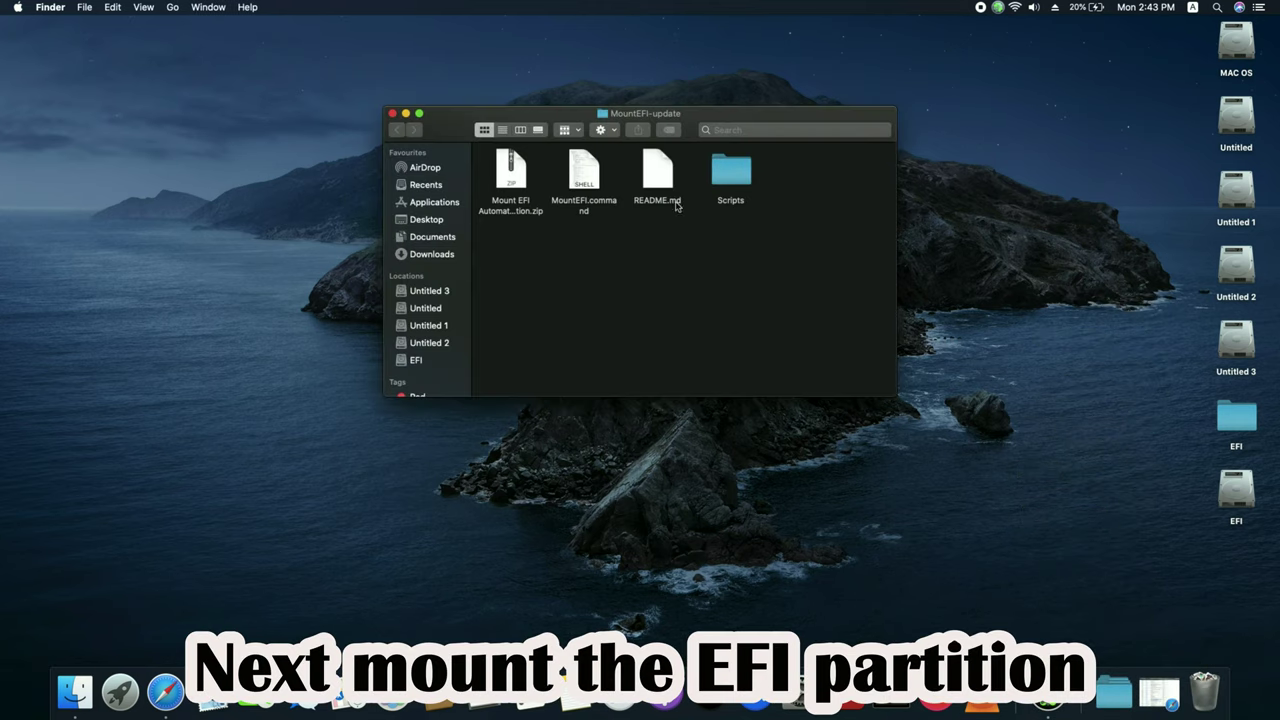
right_click(580, 168)
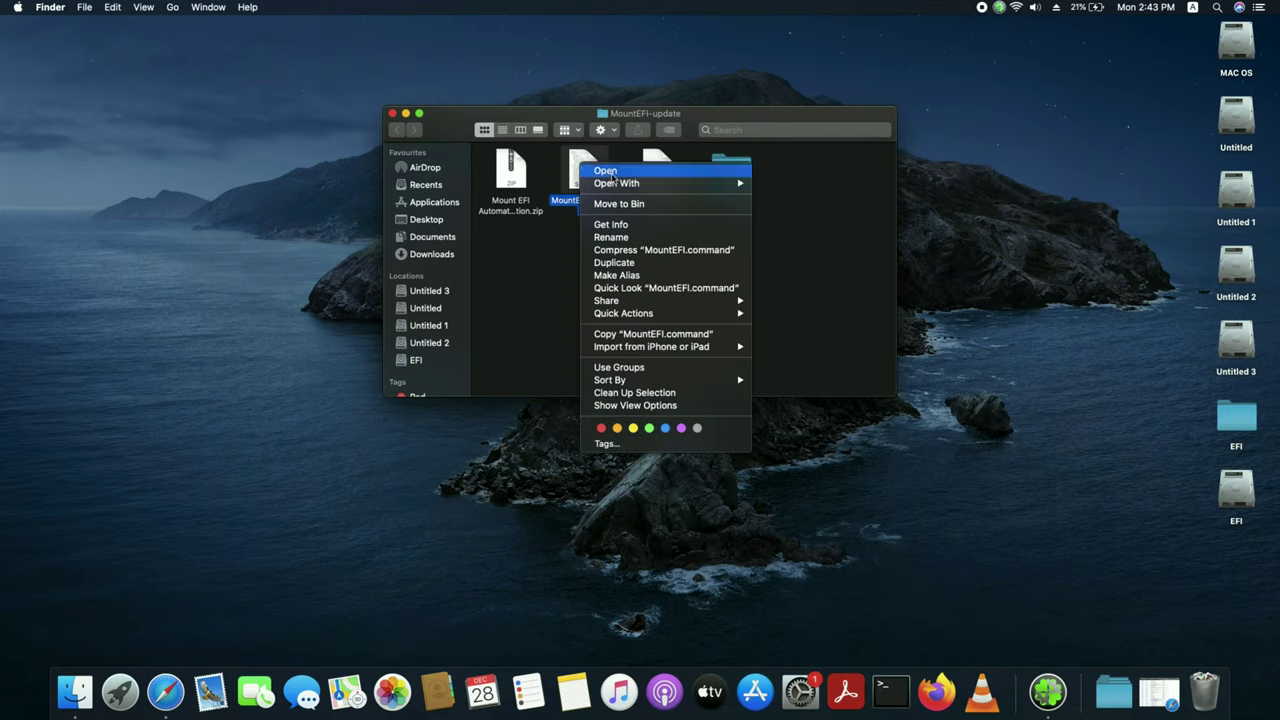
click(606, 171)
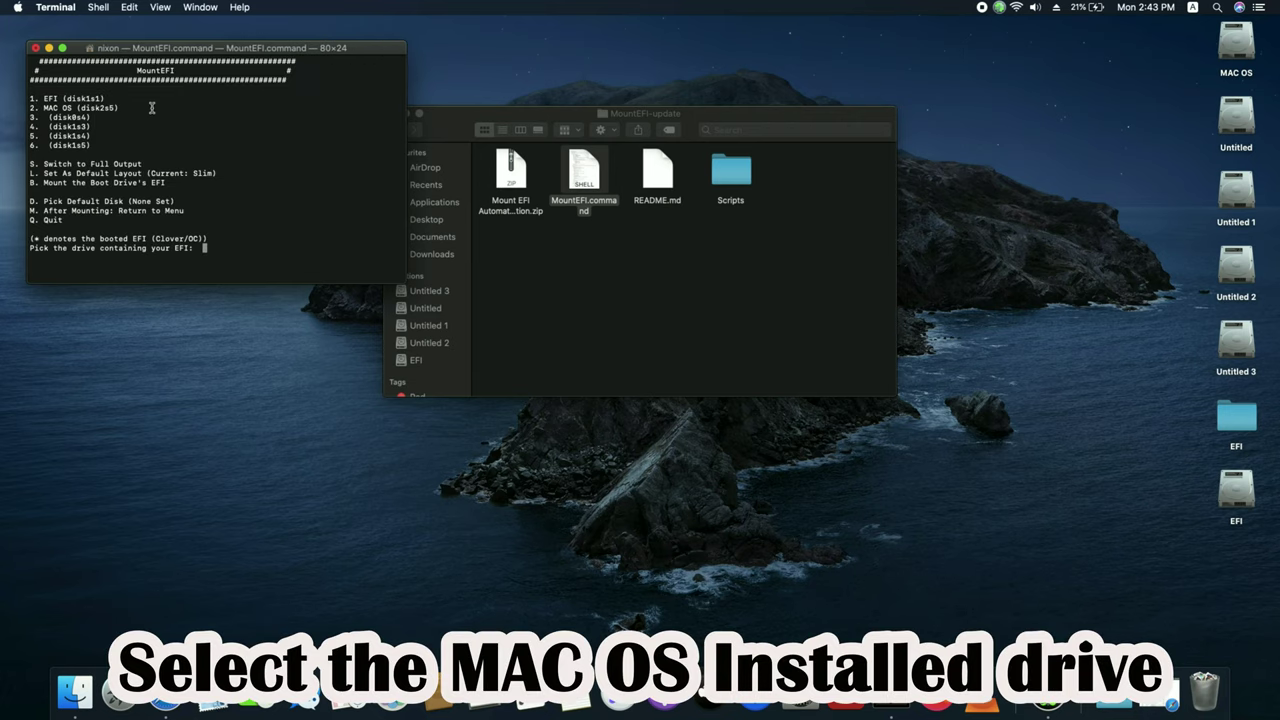
Terminate the MountEFI script, quit Terminal and close the MountEFI-update folder window
click(37, 47)
click(297, 125)
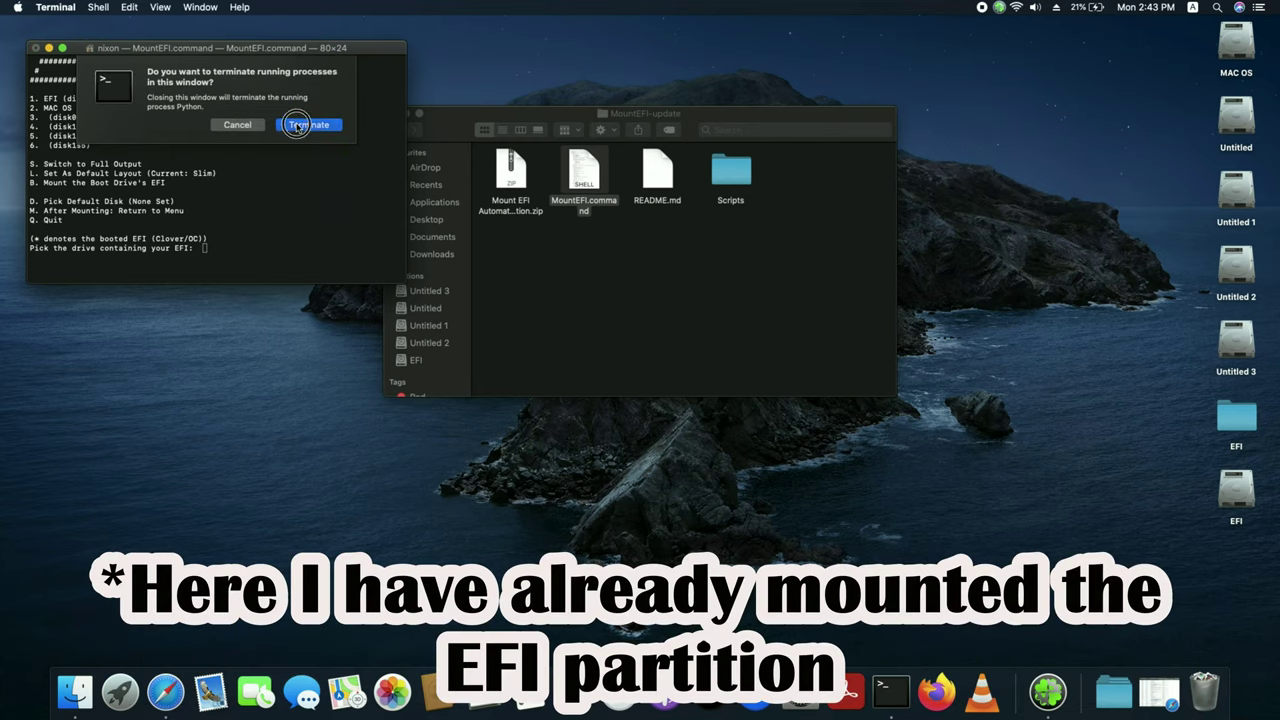
click(60, 7)
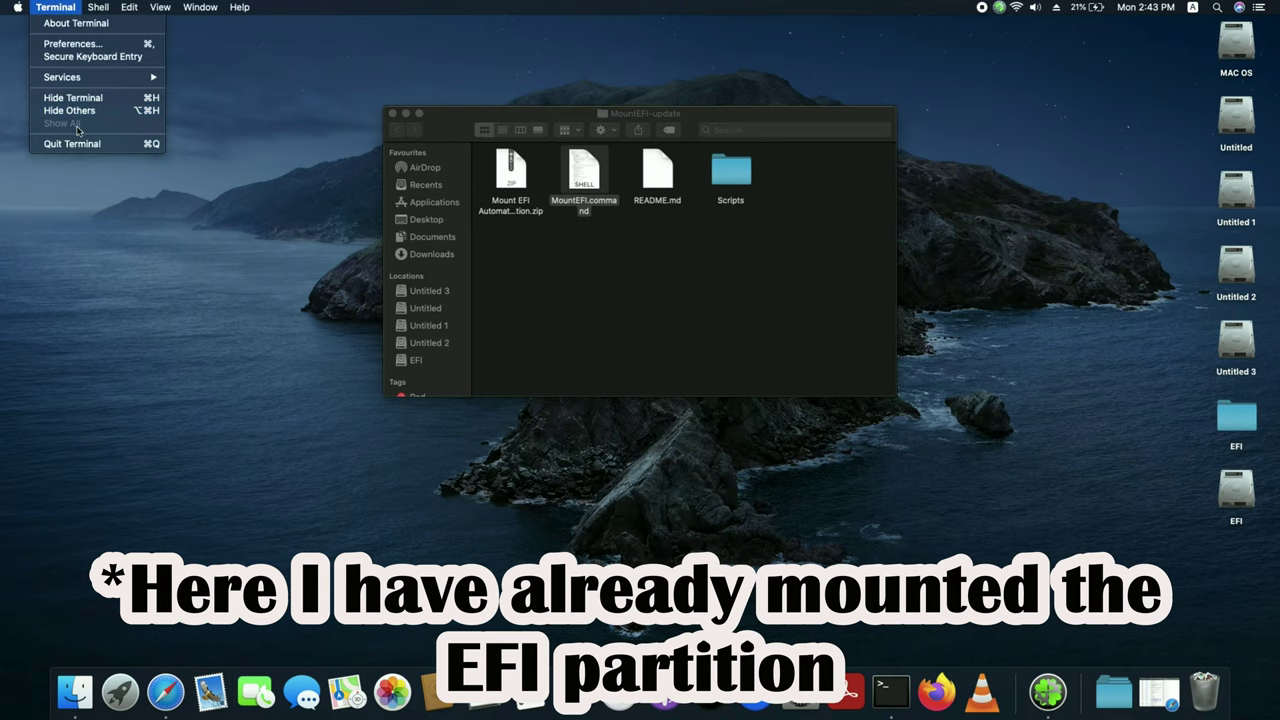
click(82, 143)
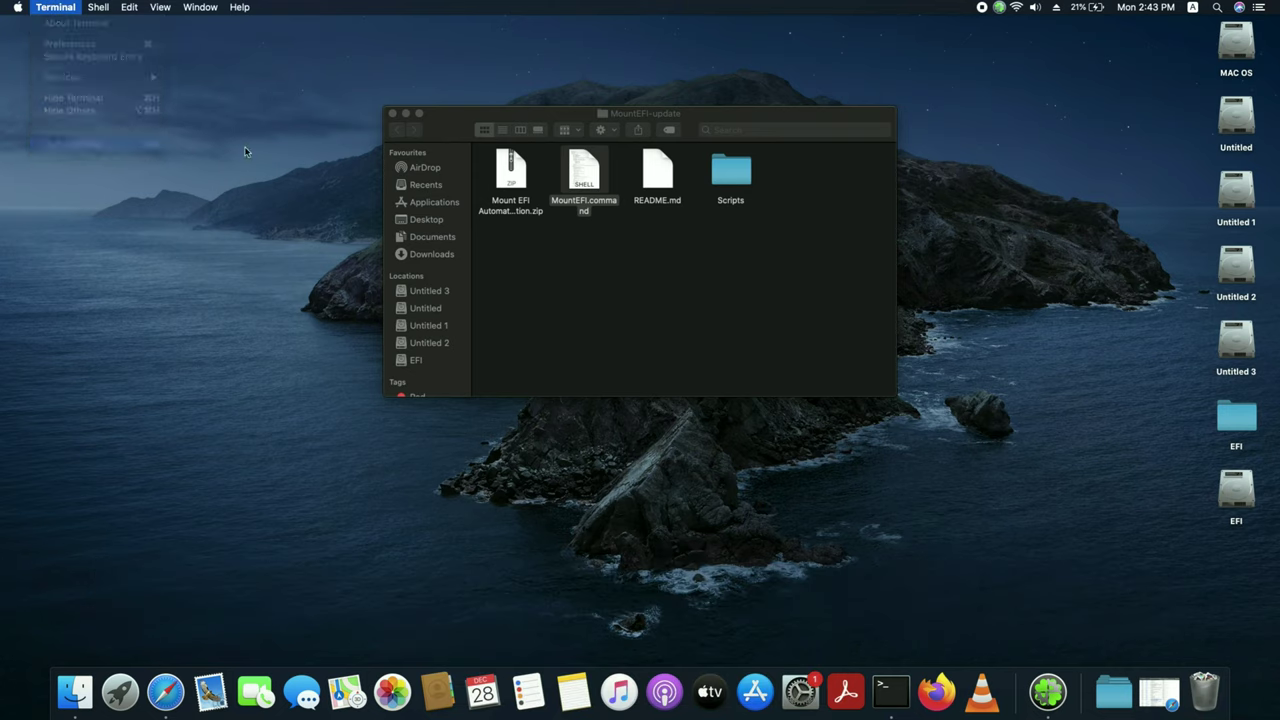
click(393, 114)
Open the mounted EFI partition and go to the EFI > OC > Kexts folder
double_click(1236, 490)
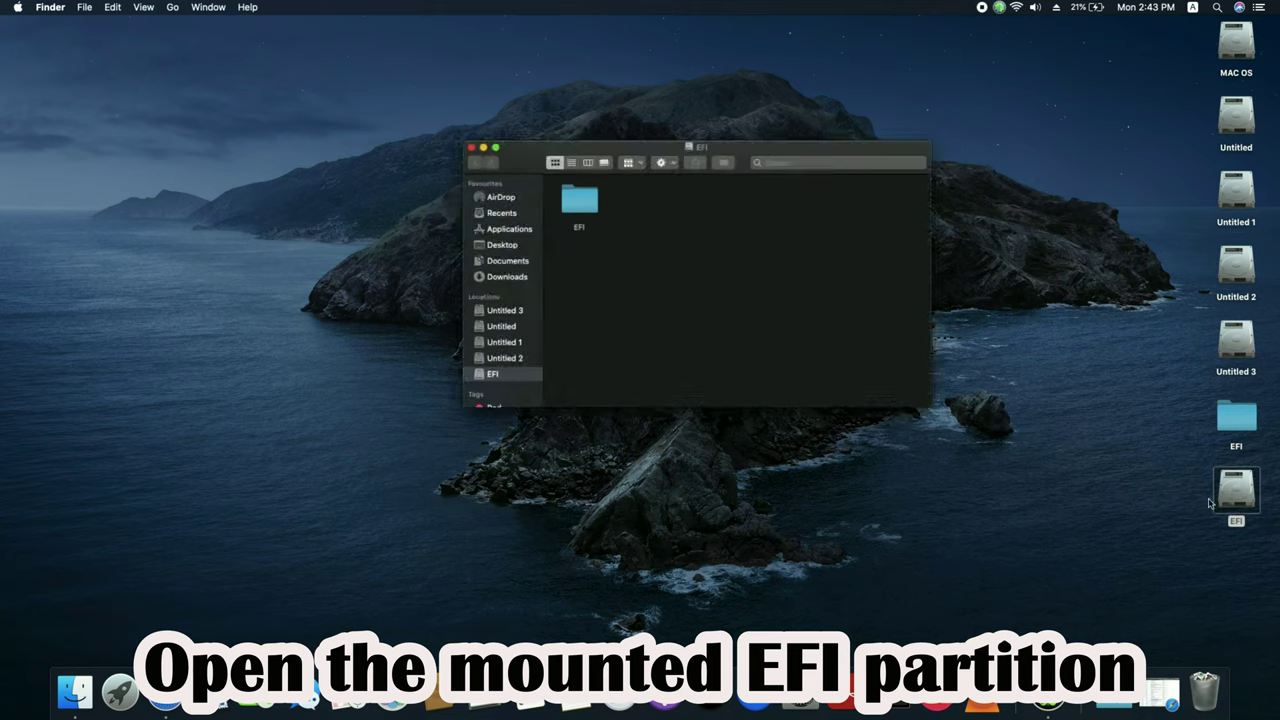
double_click(523, 183)
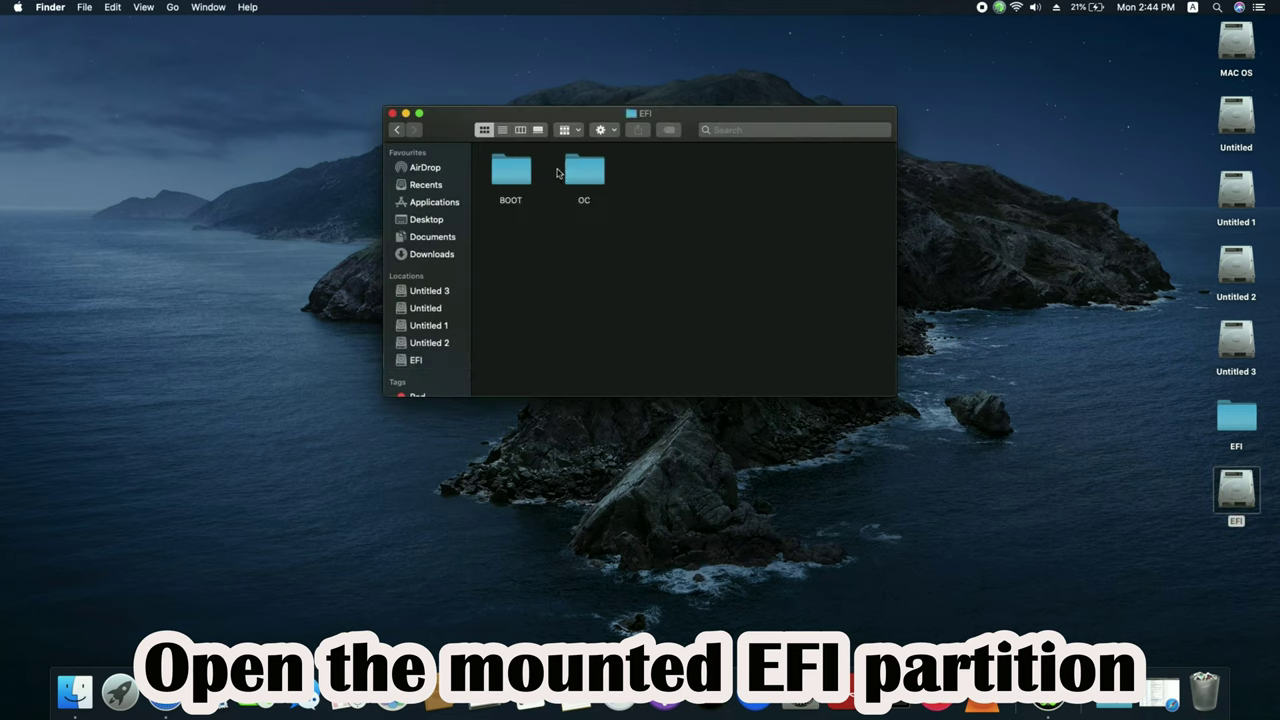
double_click(585, 173)
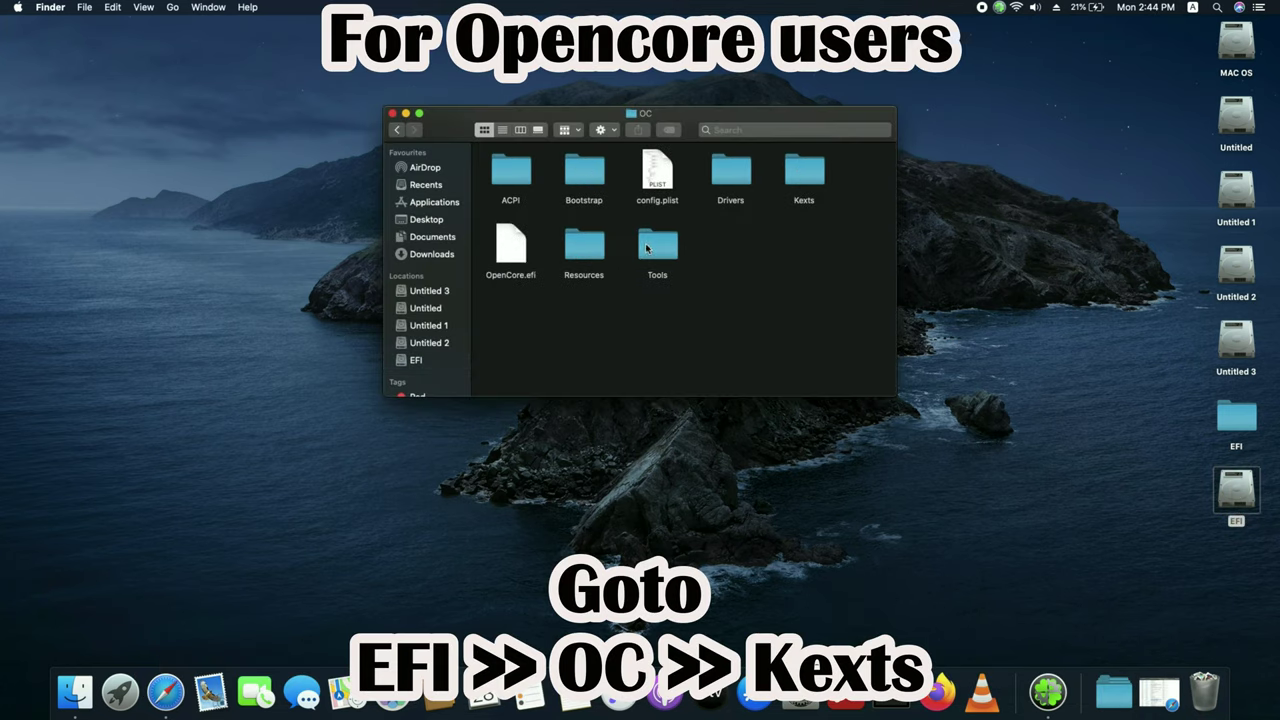
double_click(793, 170)
scroll(790, 190, down, 2)
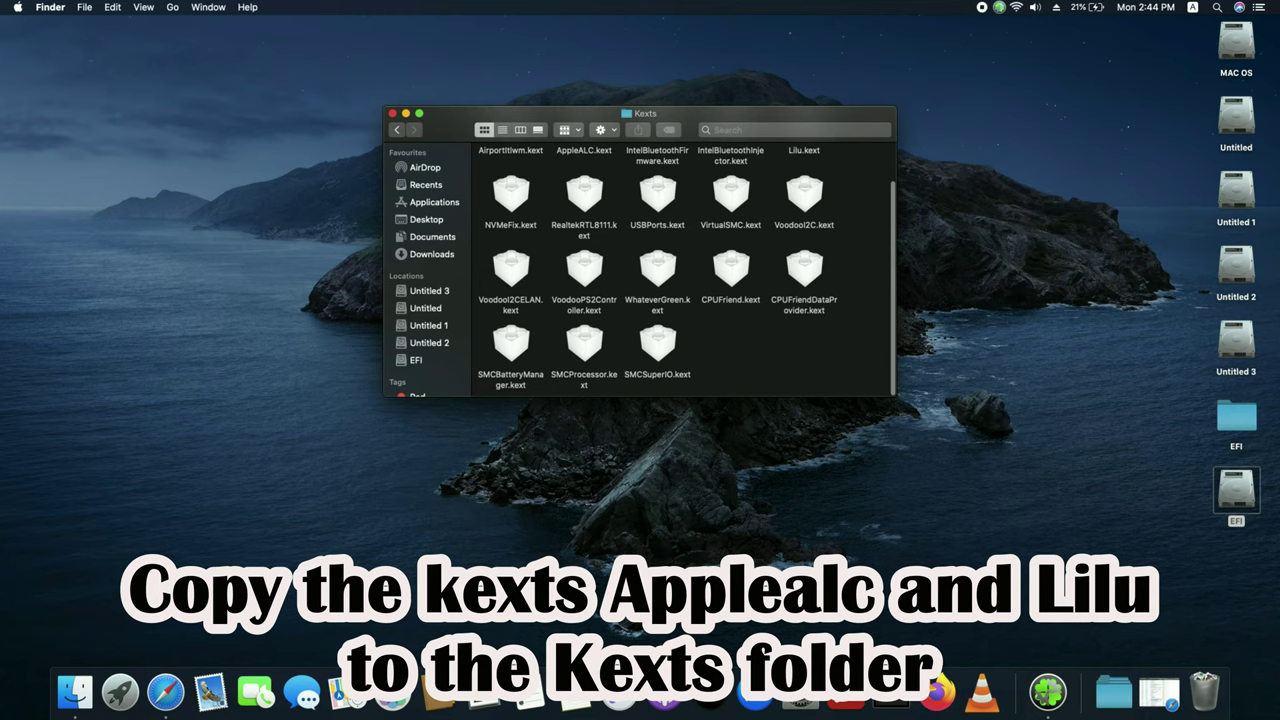
Copy AppleALC.kext from the AppleALC-1 folder in Downloads into the OC Kexts folder, replacing the existing file
click(1112, 690)
click(1110, 345)
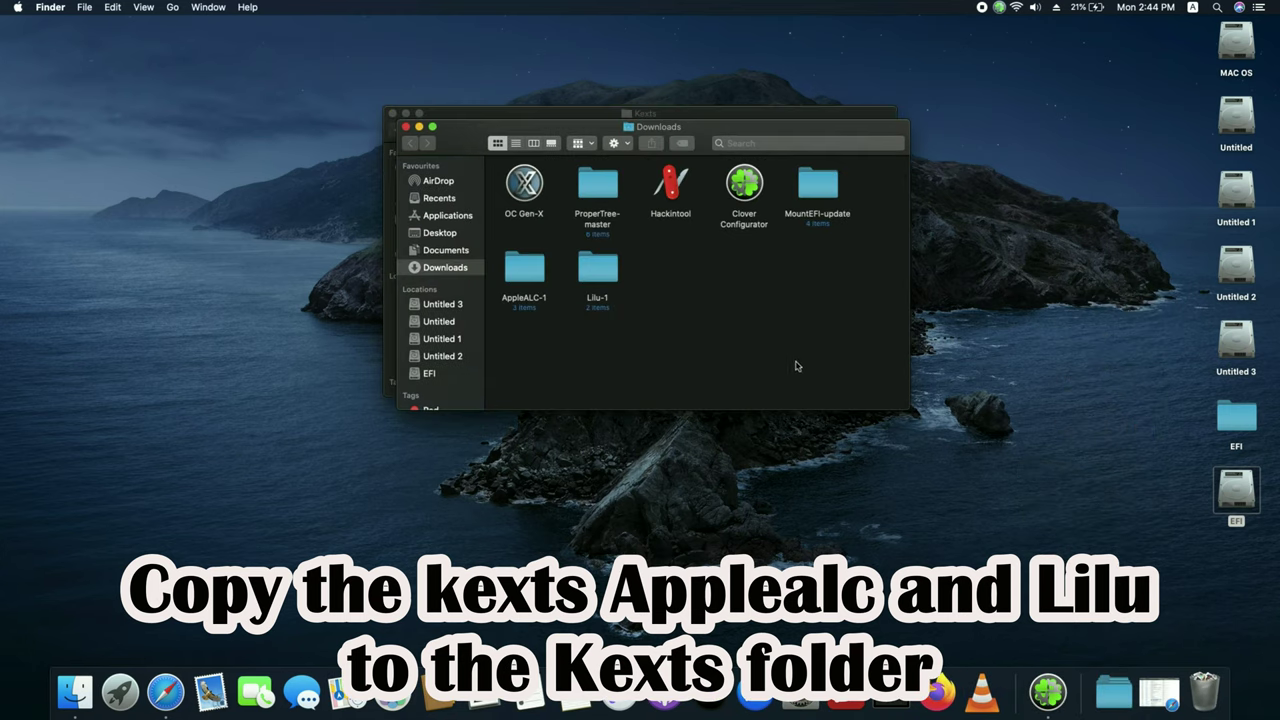
double_click(519, 277)
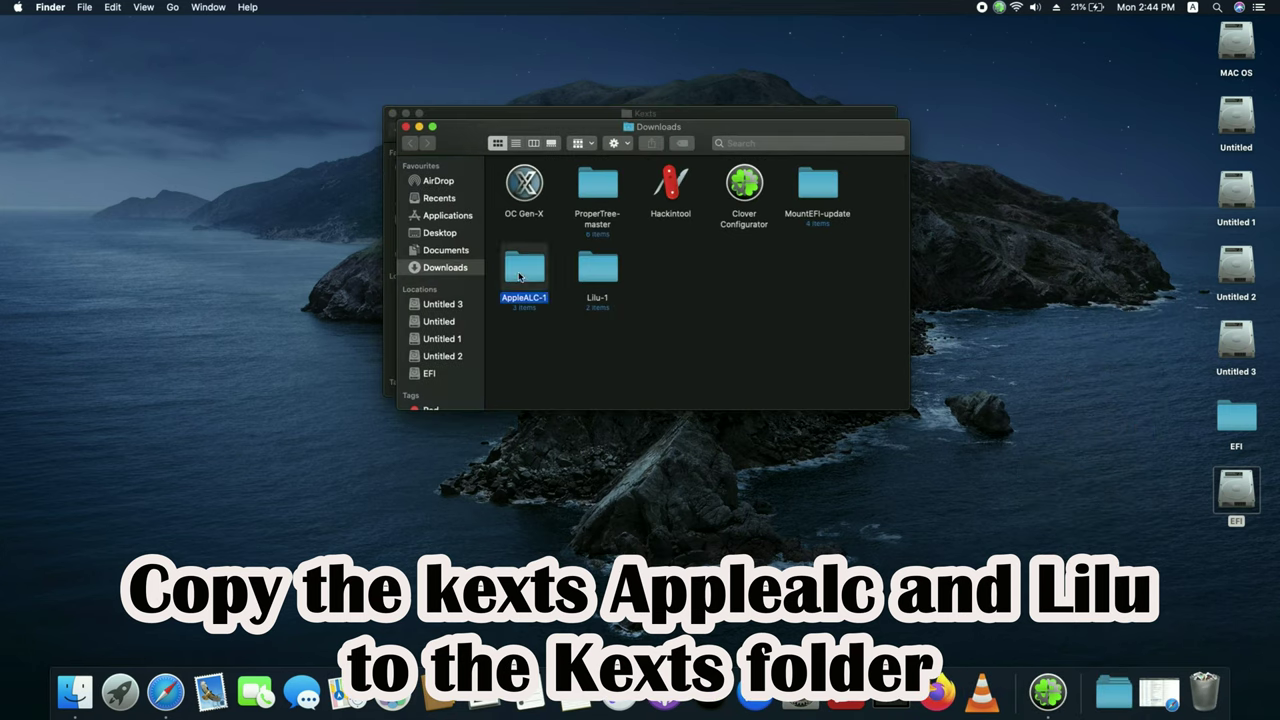
right_click(590, 180)
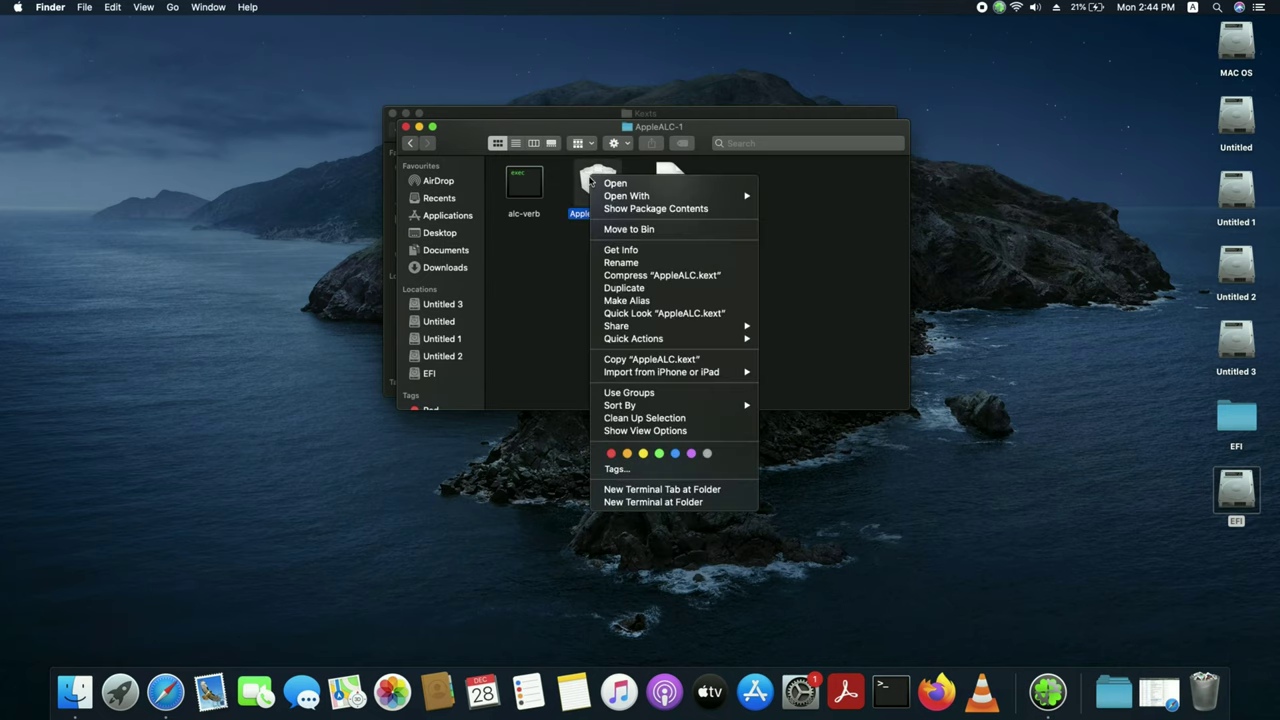
click(650, 359)
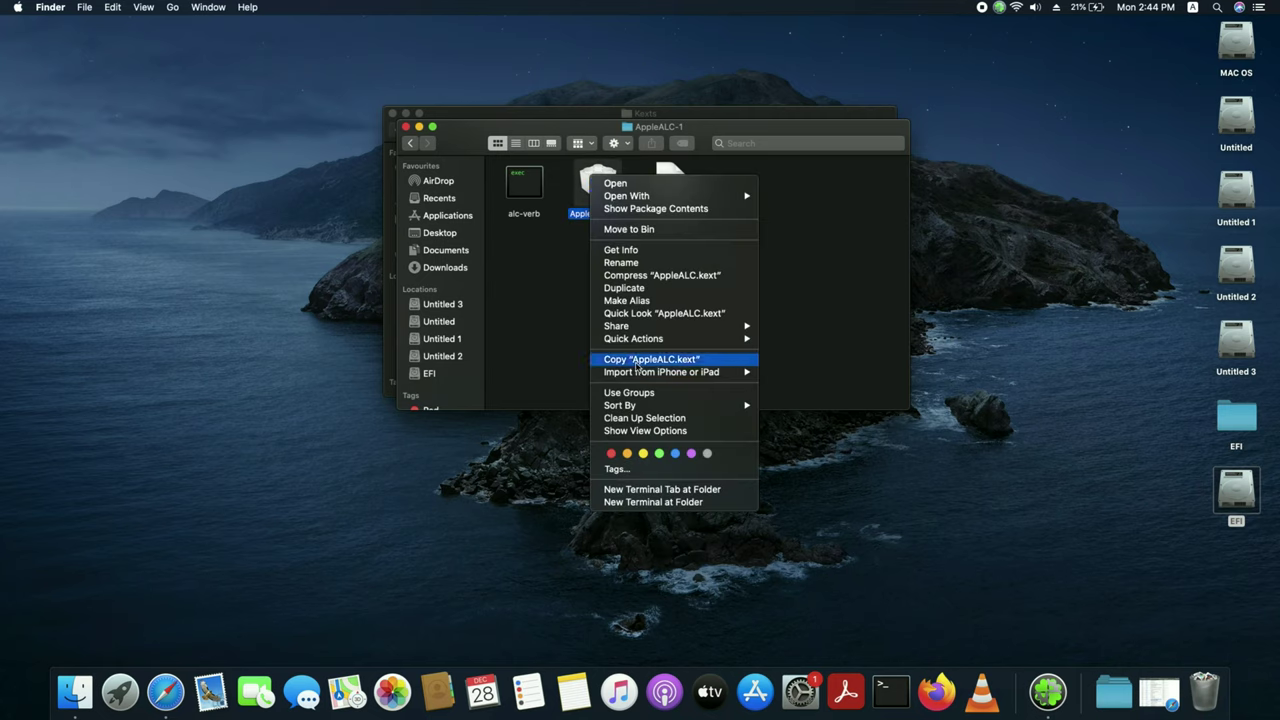
click(405, 127)
right_click(749, 348)
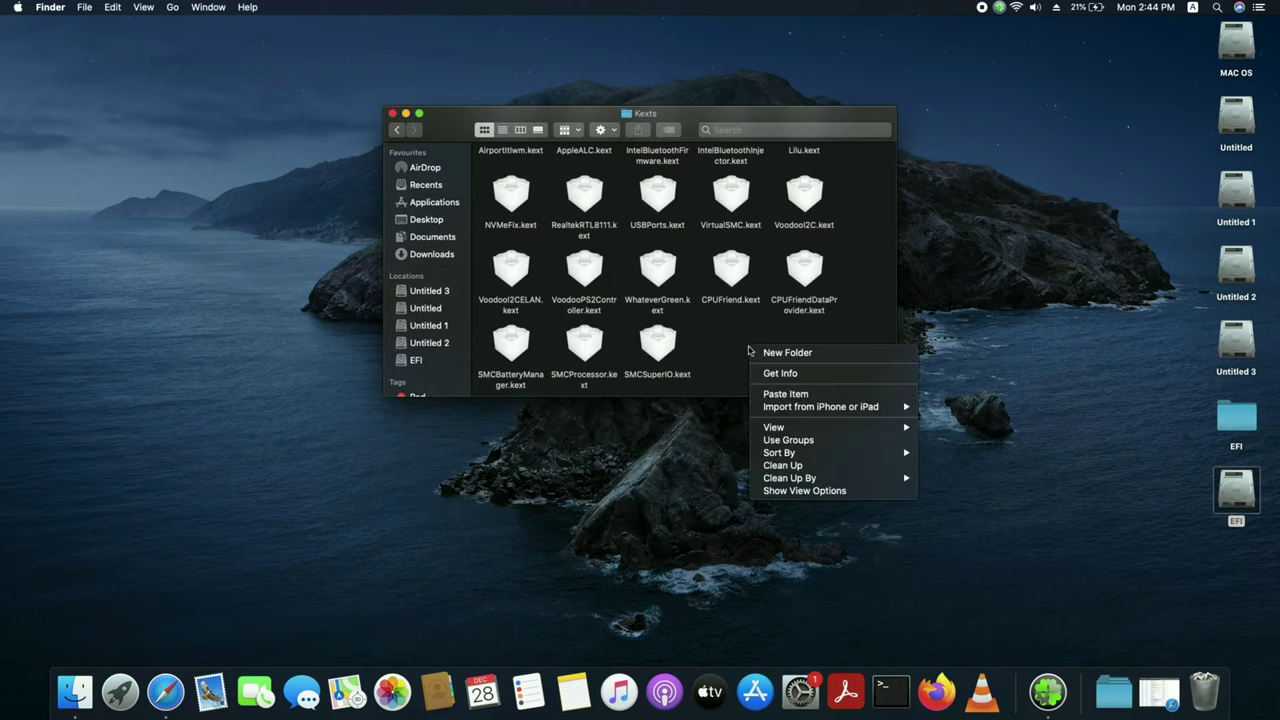
click(800, 393)
click(736, 222)
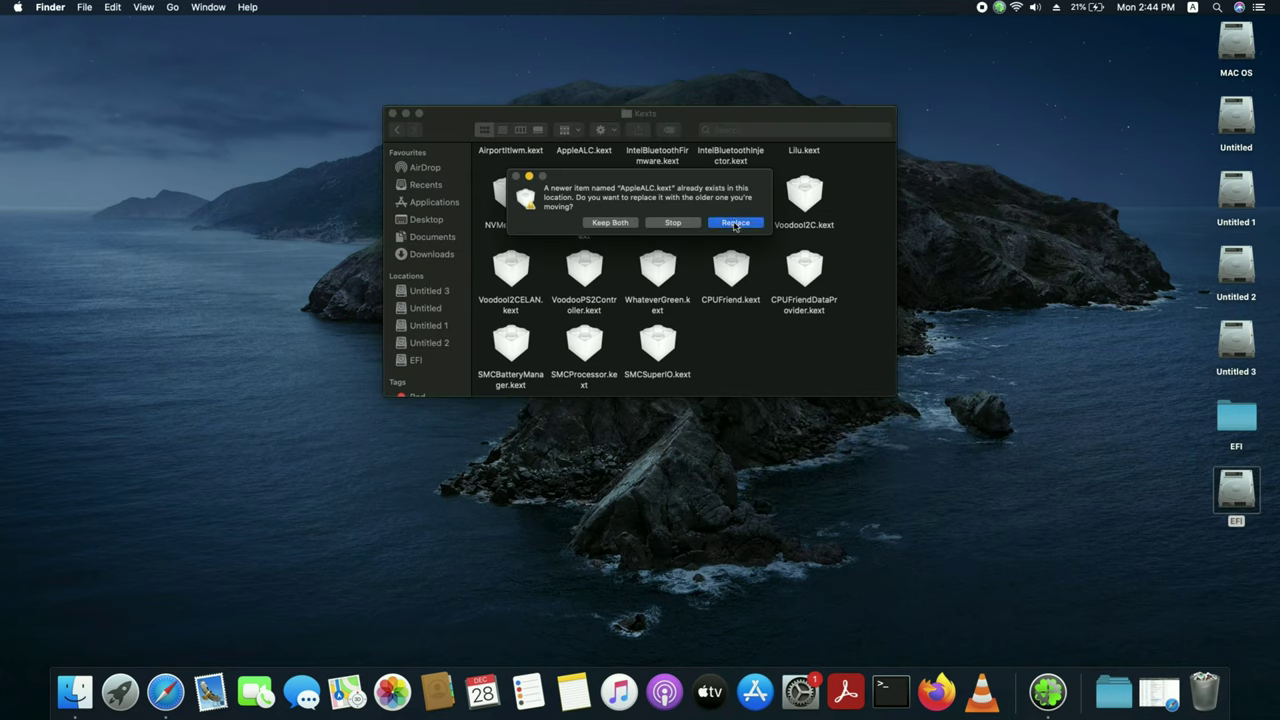
scroll(737, 357, up, 2)
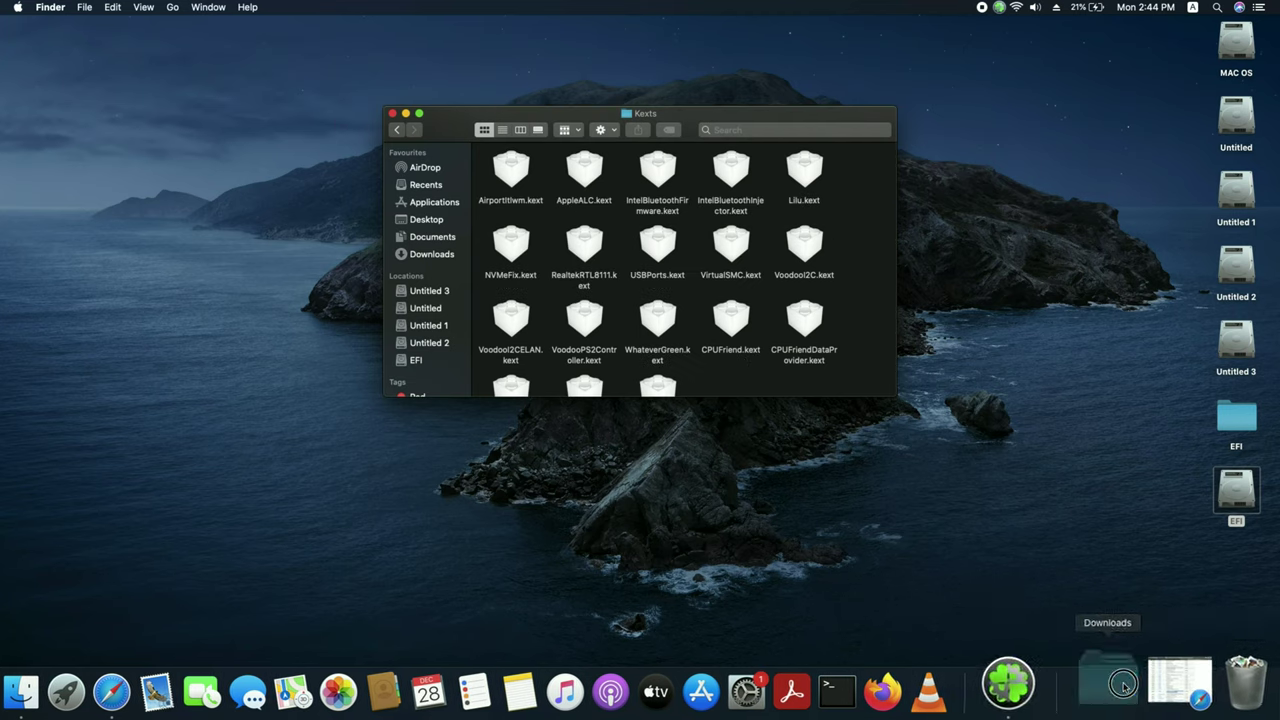
Copy Lilu.kext from the Lilu-1 folder in Downloads into the OC Kexts folder, replacing the existing file
click(1086, 684)
click(1162, 312)
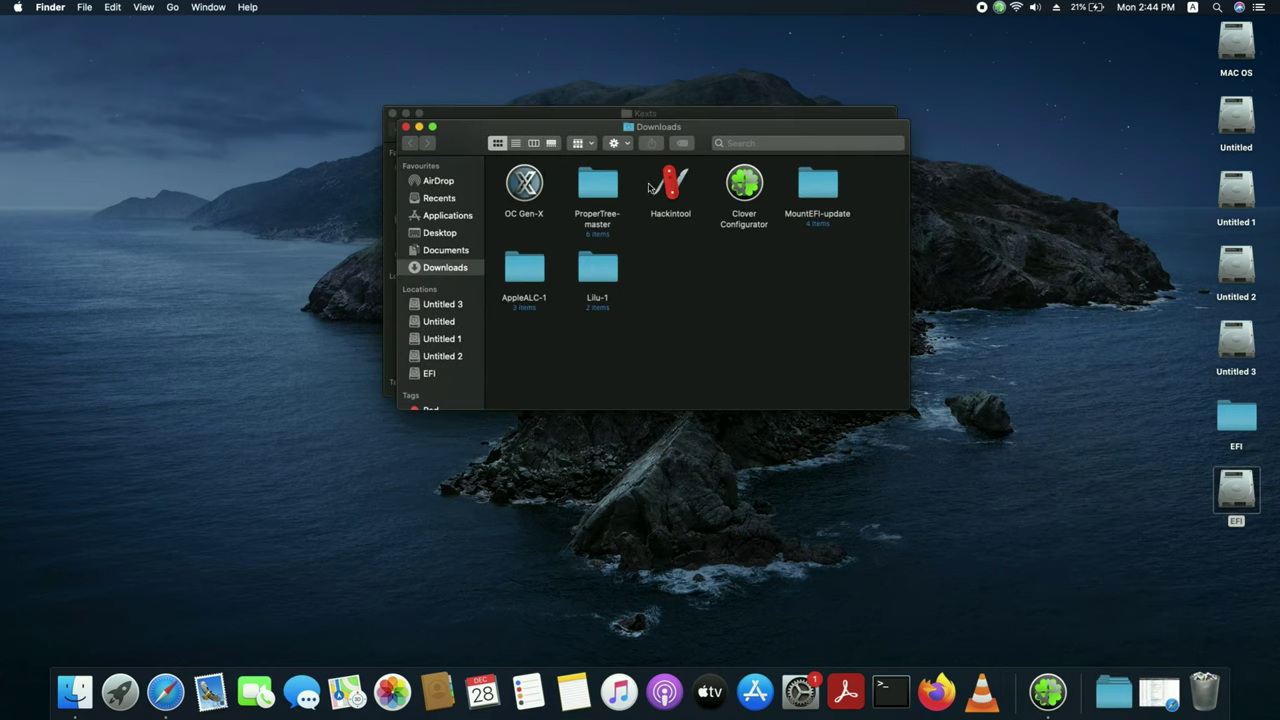
right_click(610, 262)
click(604, 264)
double_click(597, 267)
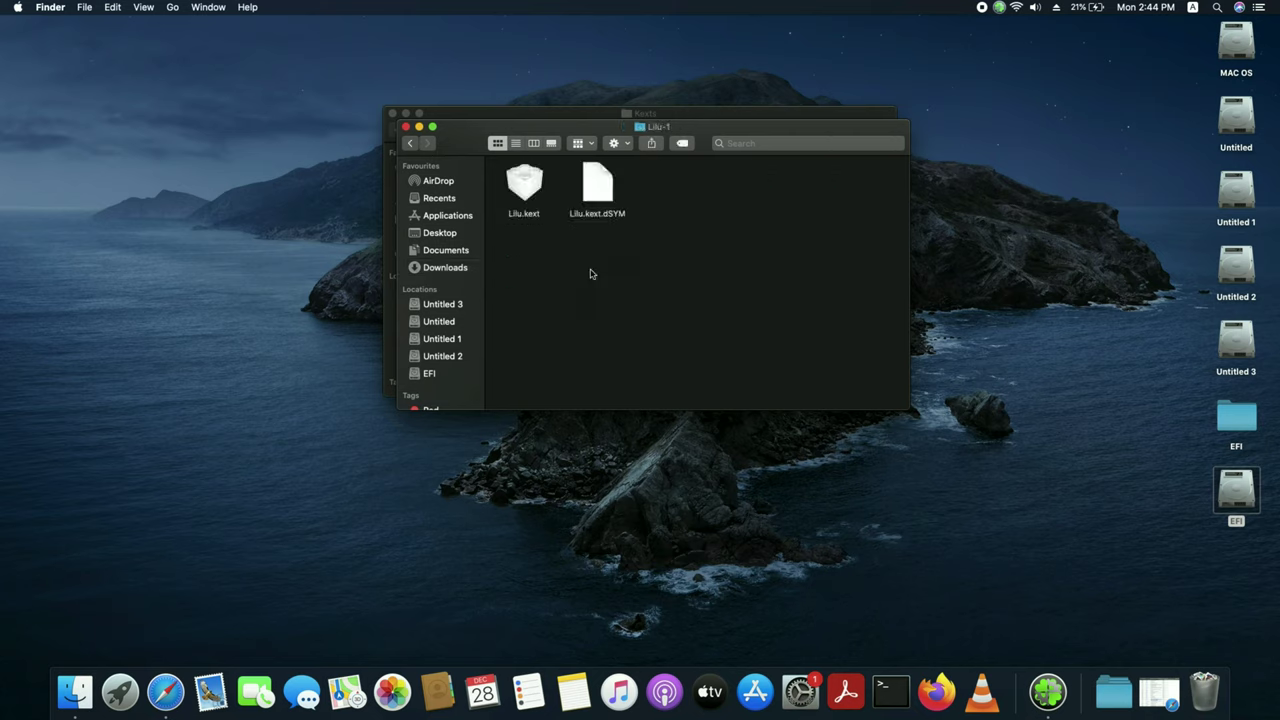
right_click(518, 193)
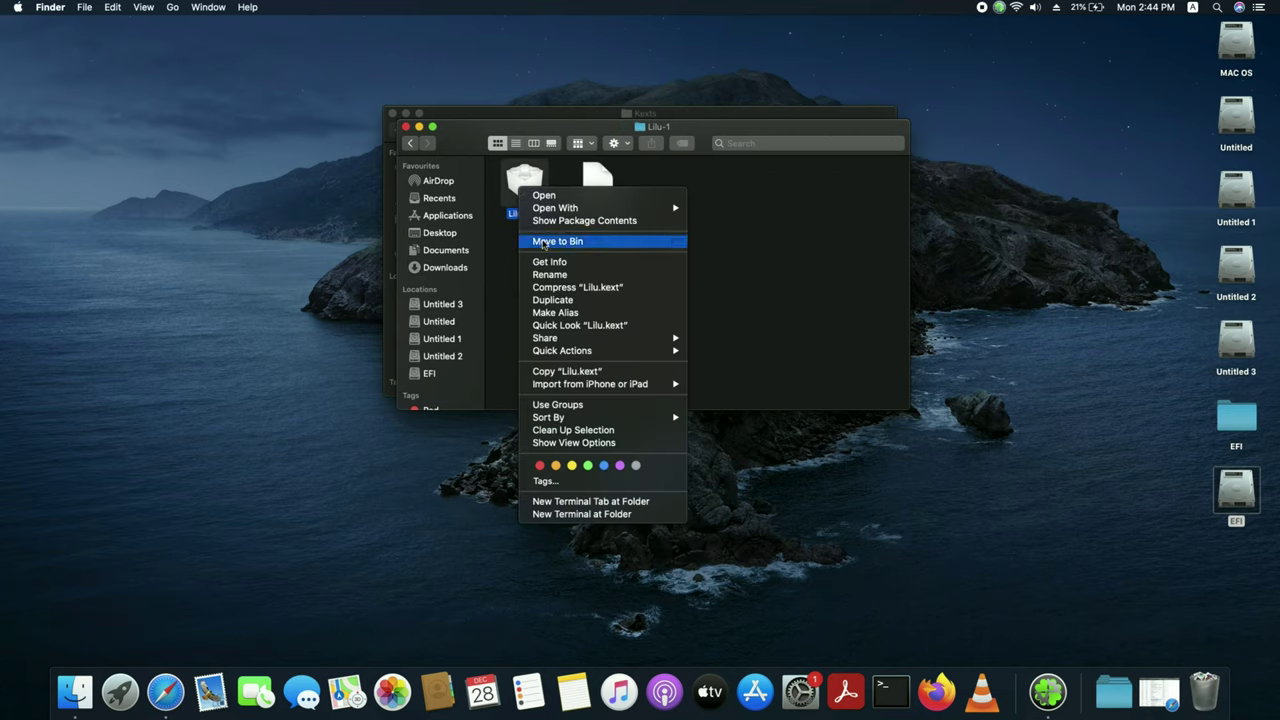
click(558, 372)
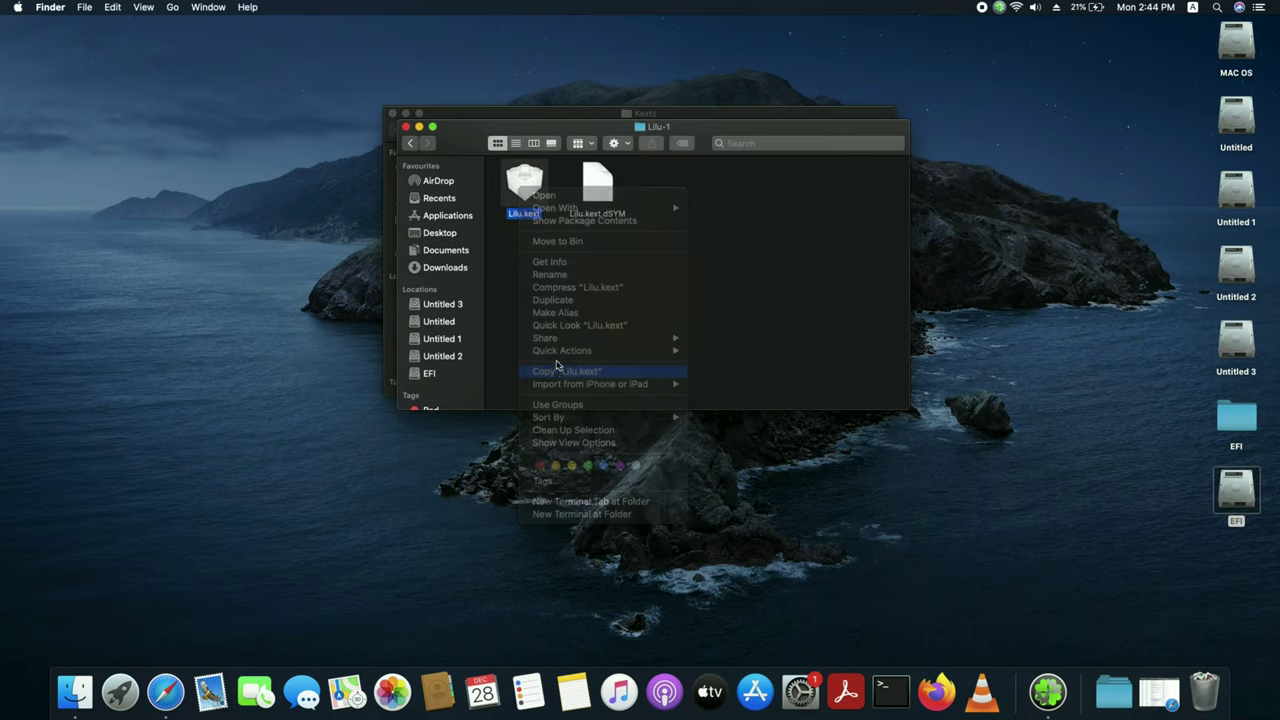
click(407, 127)
scroll(763, 350, down, 3)
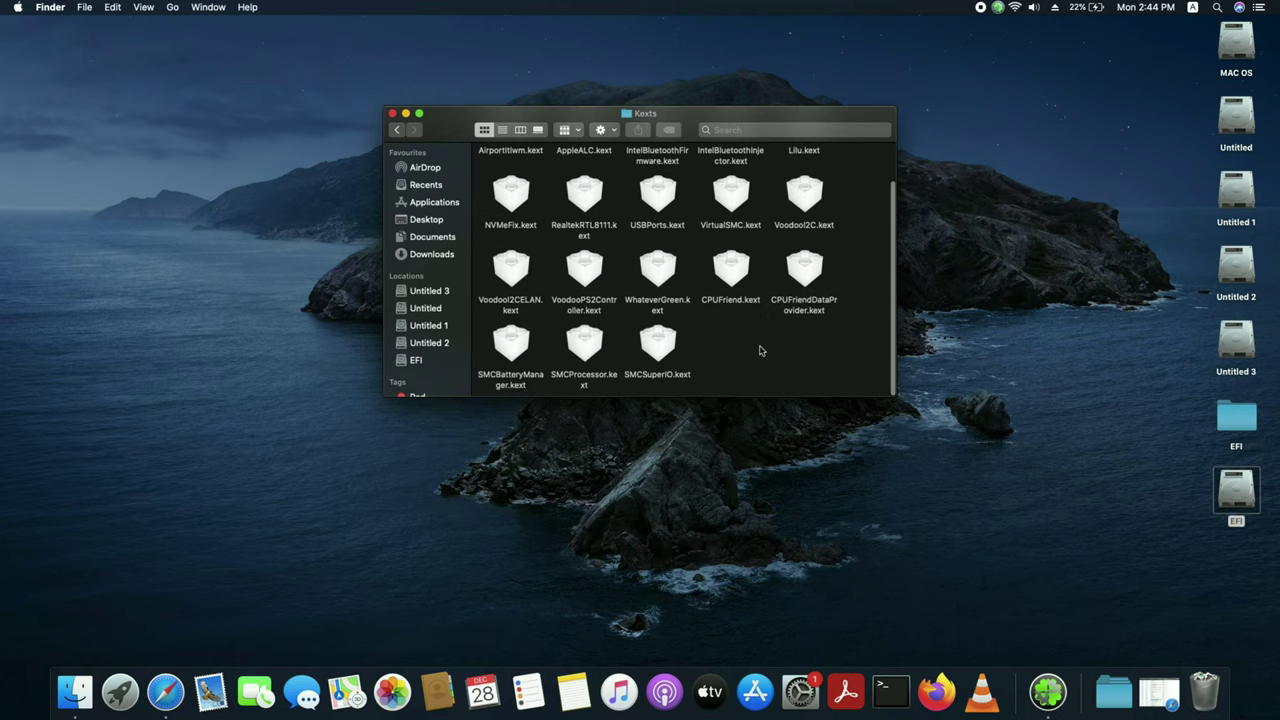
right_click(757, 345)
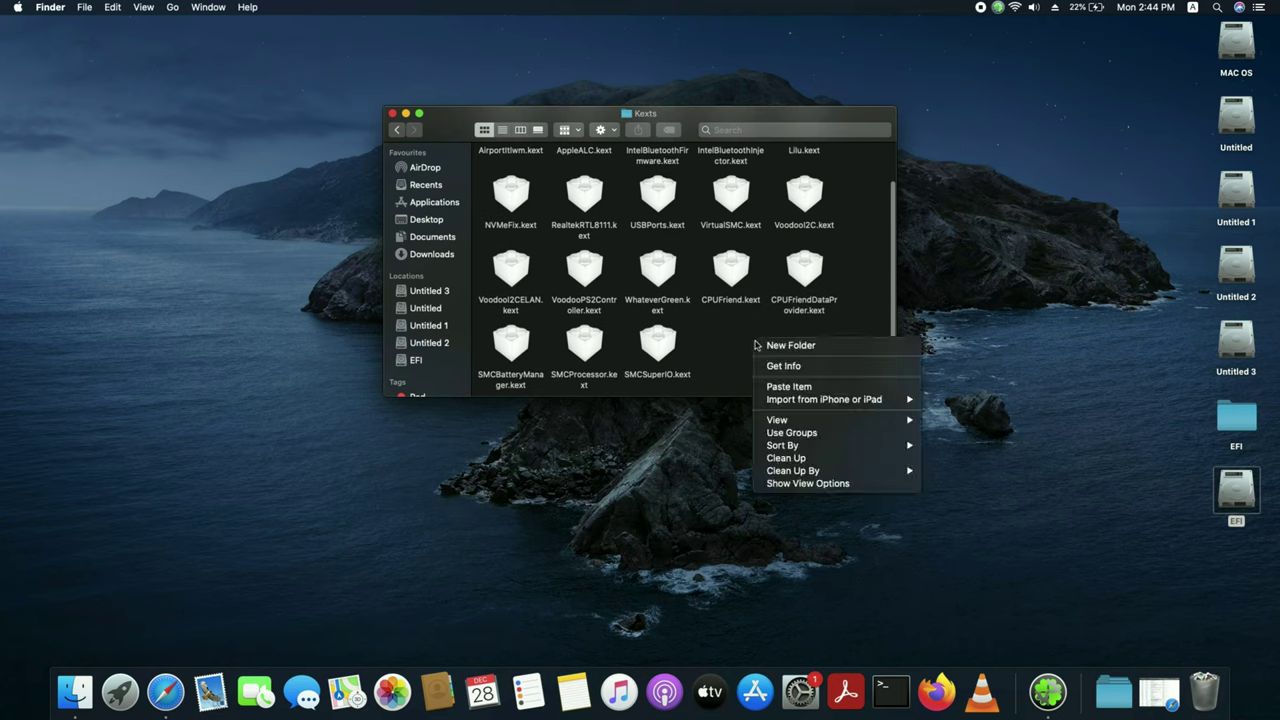
click(805, 389)
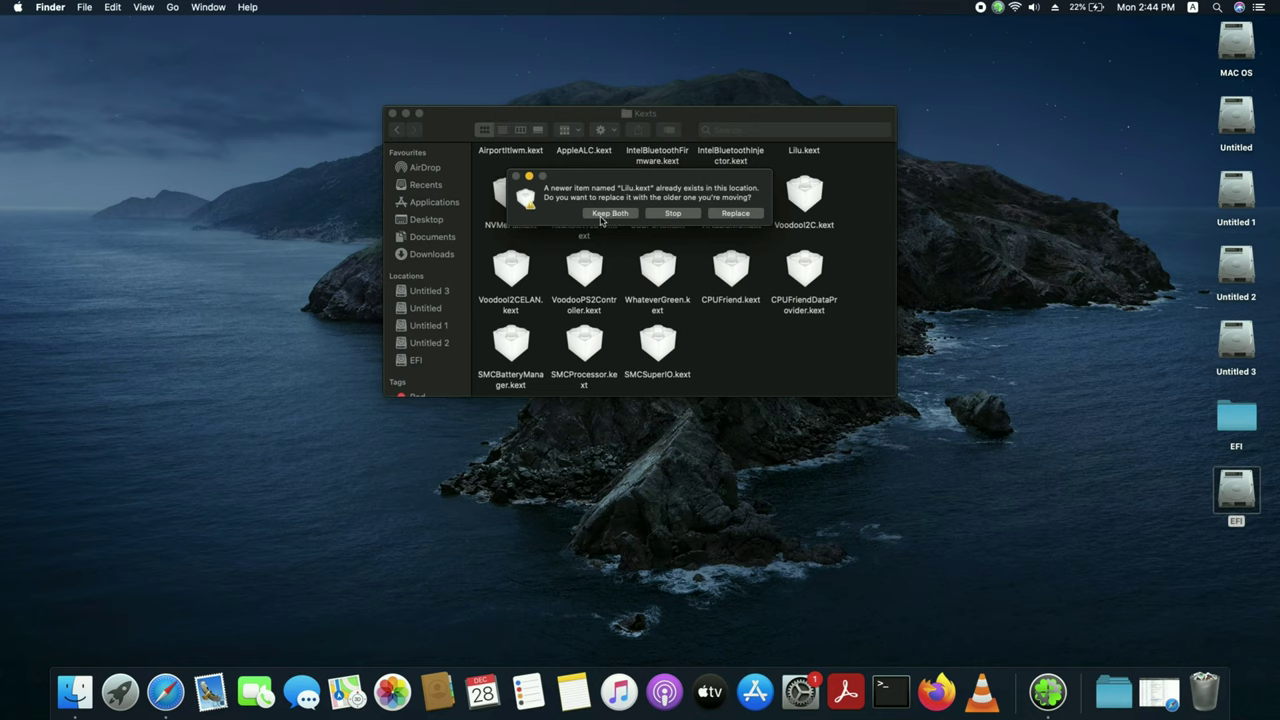
click(735, 214)
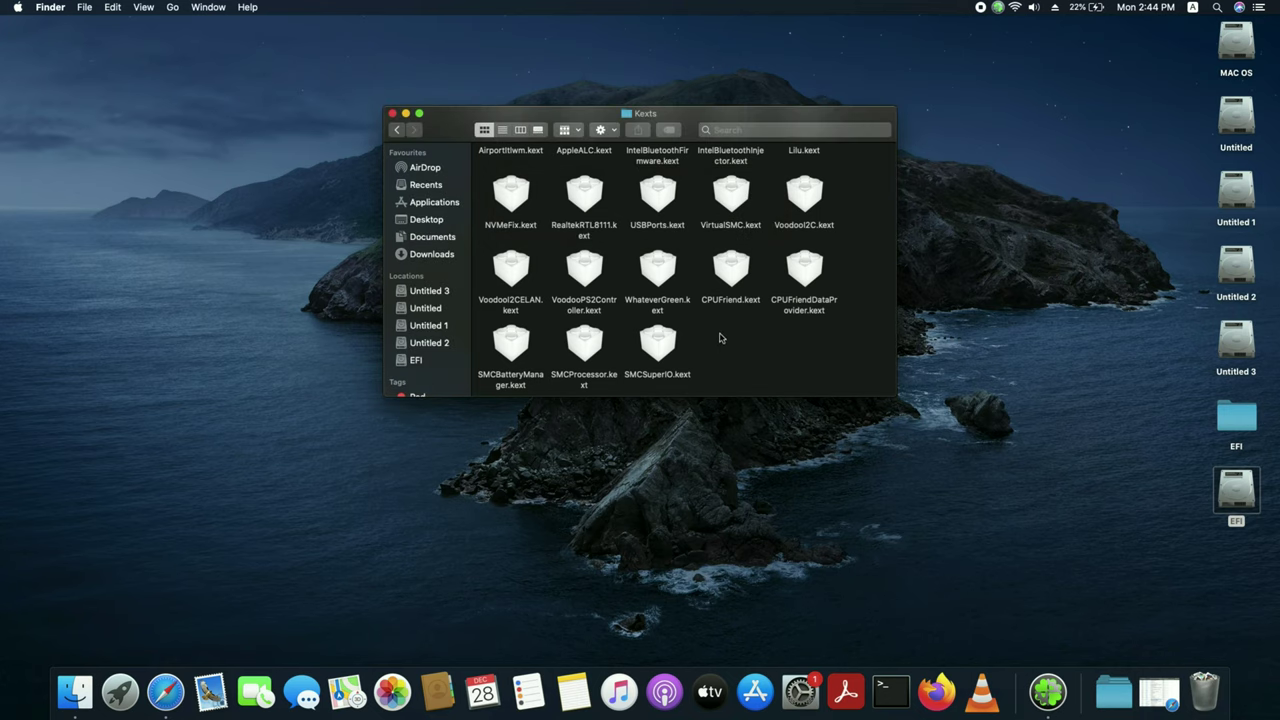
scroll(720, 368, up, 2)
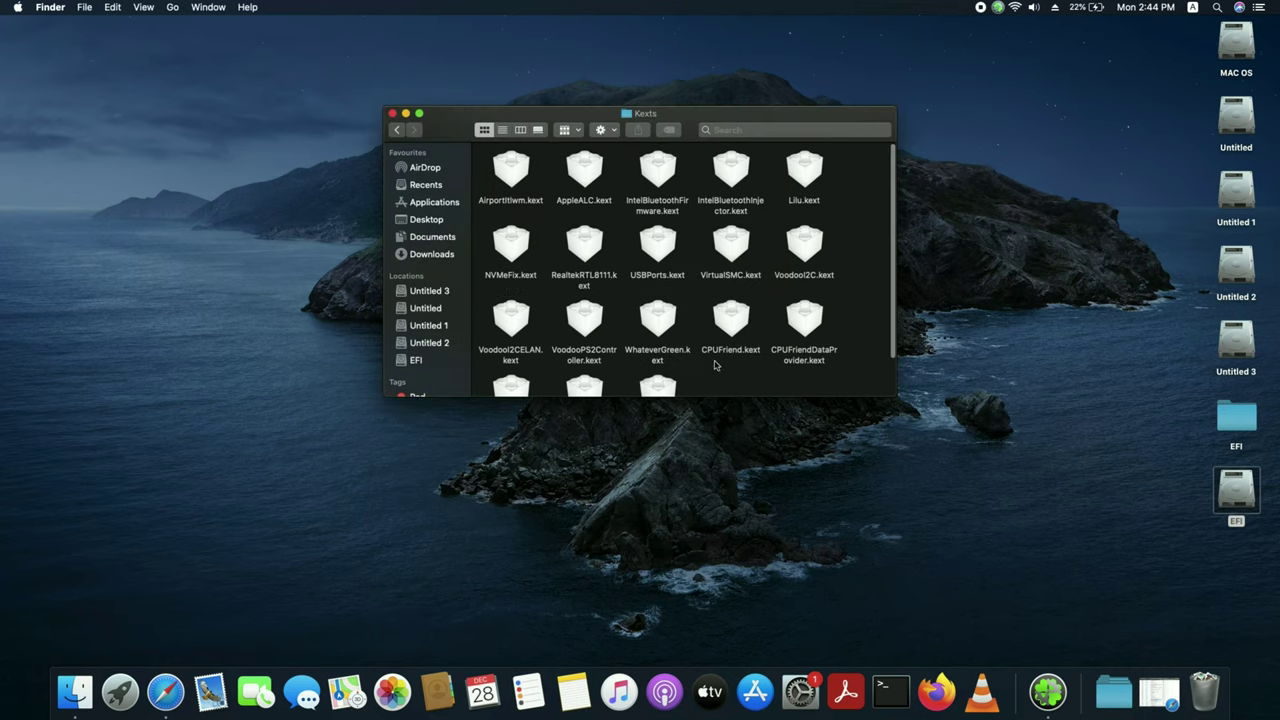
Go back to the OC folder and open config.plist with ProperTree
click(397, 131)
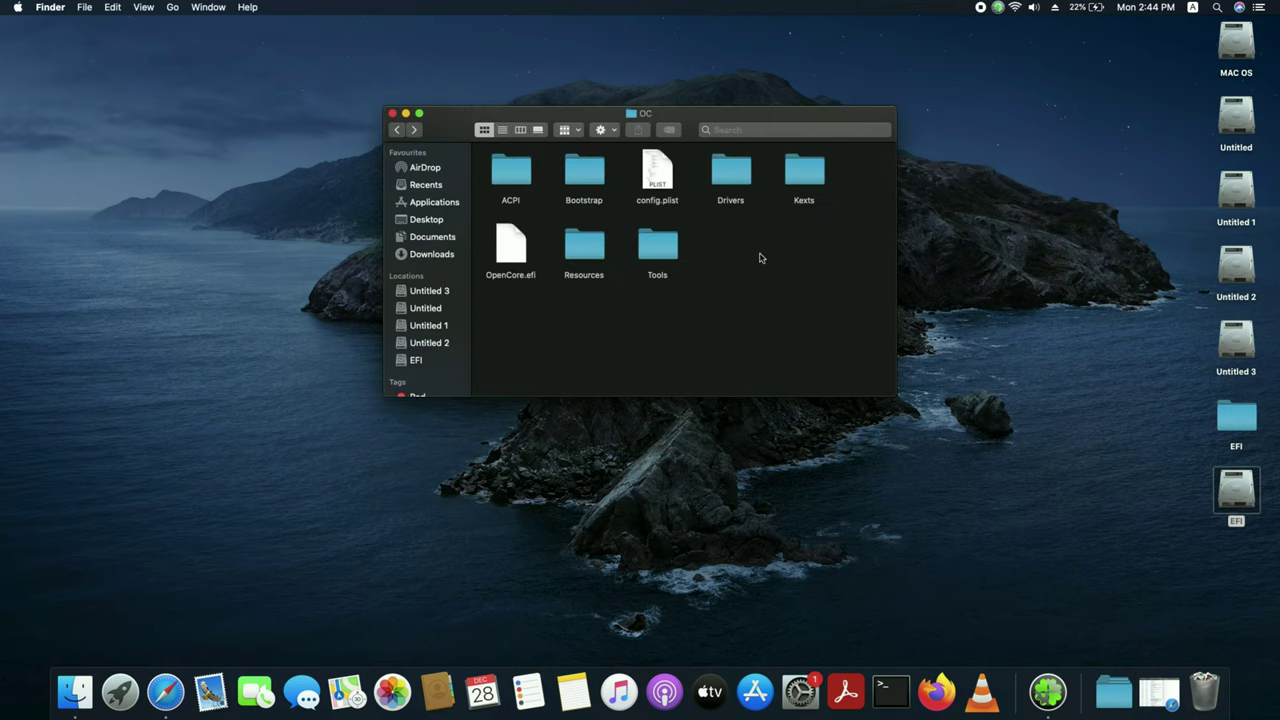
right_click(657, 172)
mouse_move(743, 187)
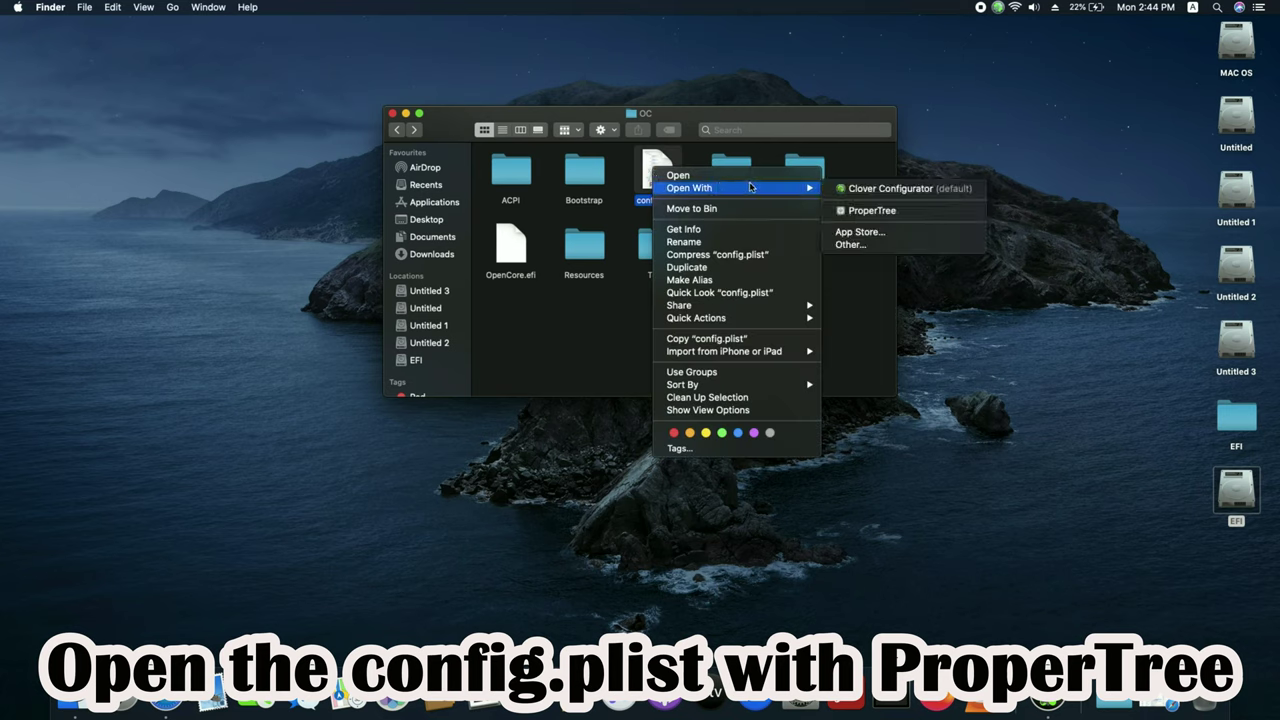
click(866, 211)
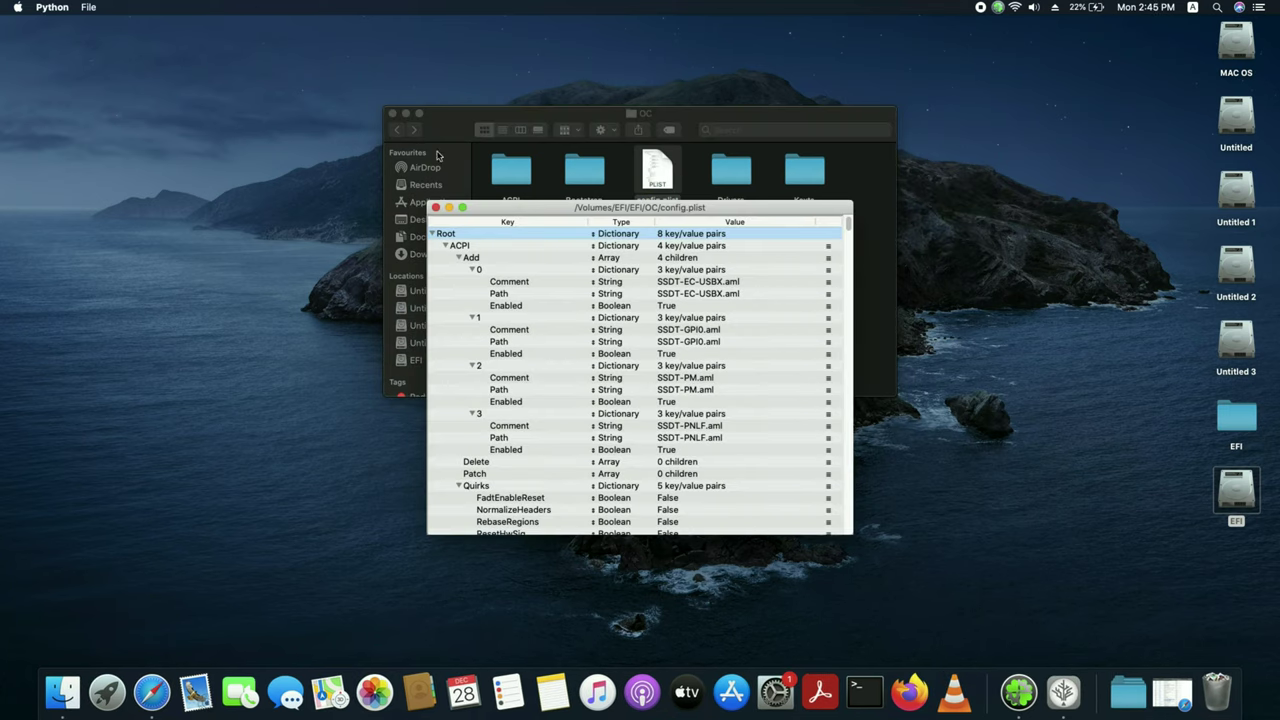
Run OC Snapshot on config.plist using the EFI partition's EFI > OC folder, and save the file
click(88, 7)
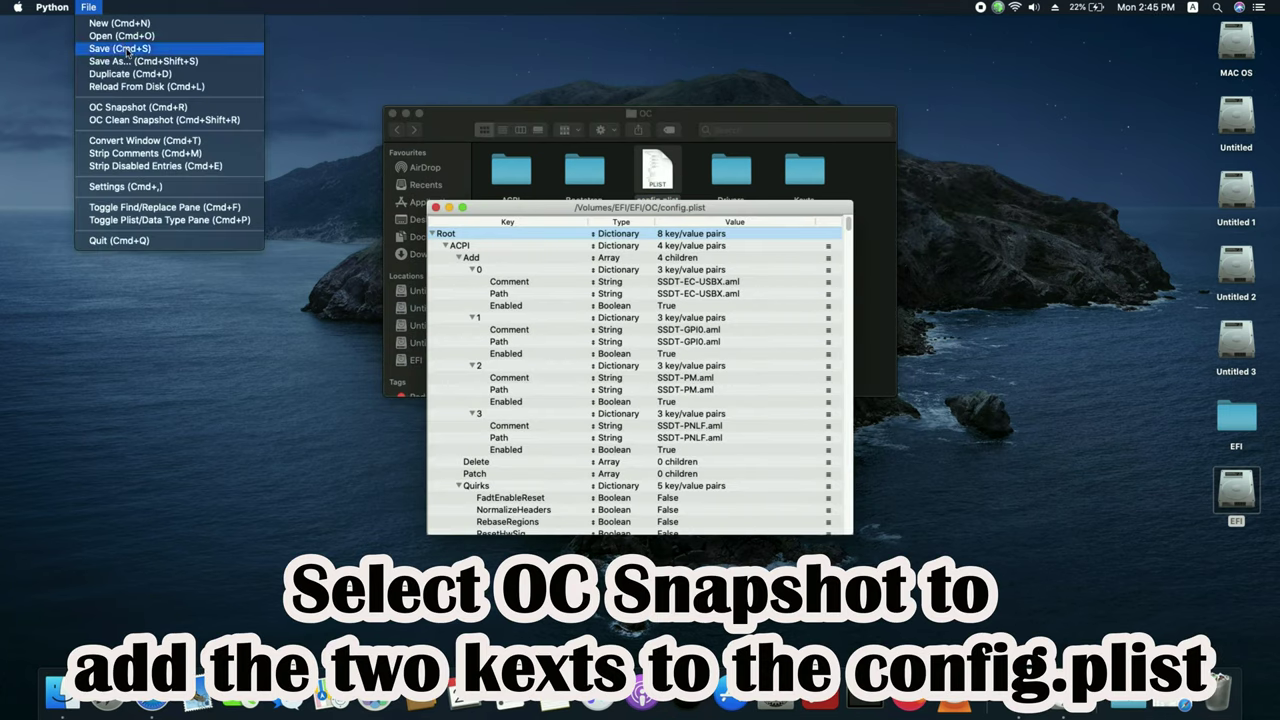
click(167, 110)
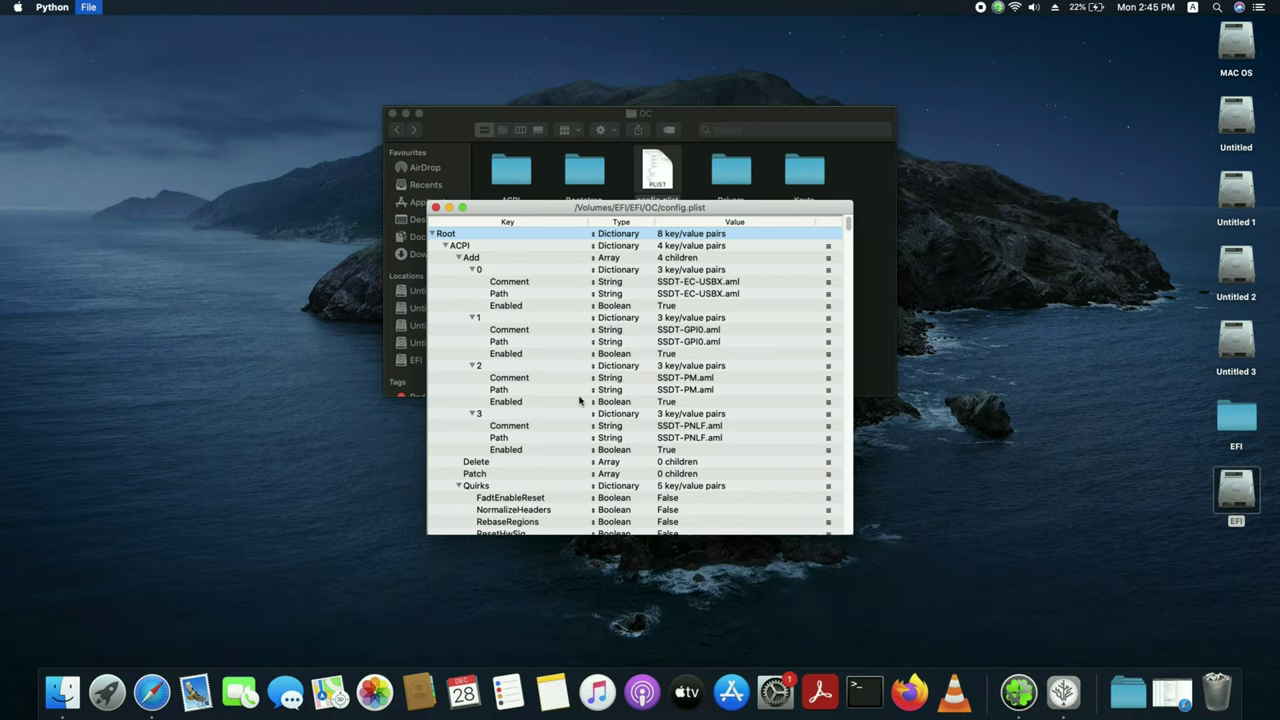
click(407, 331)
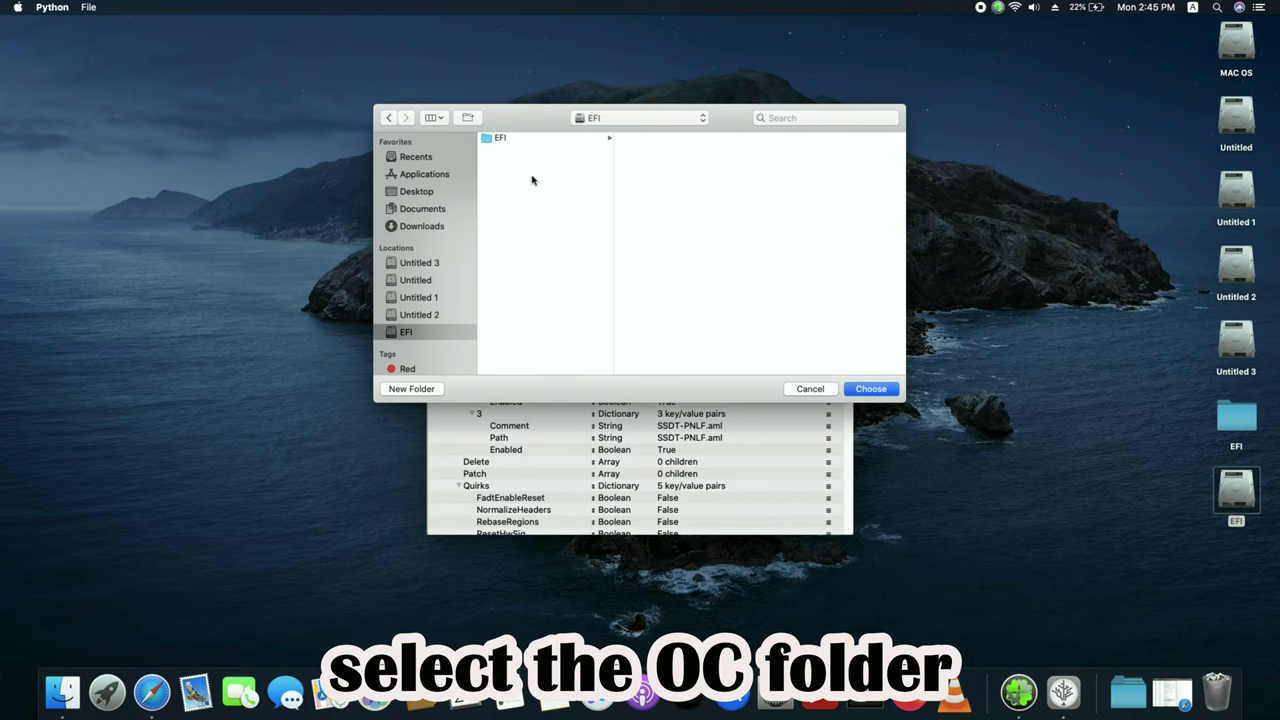
click(542, 146)
click(638, 150)
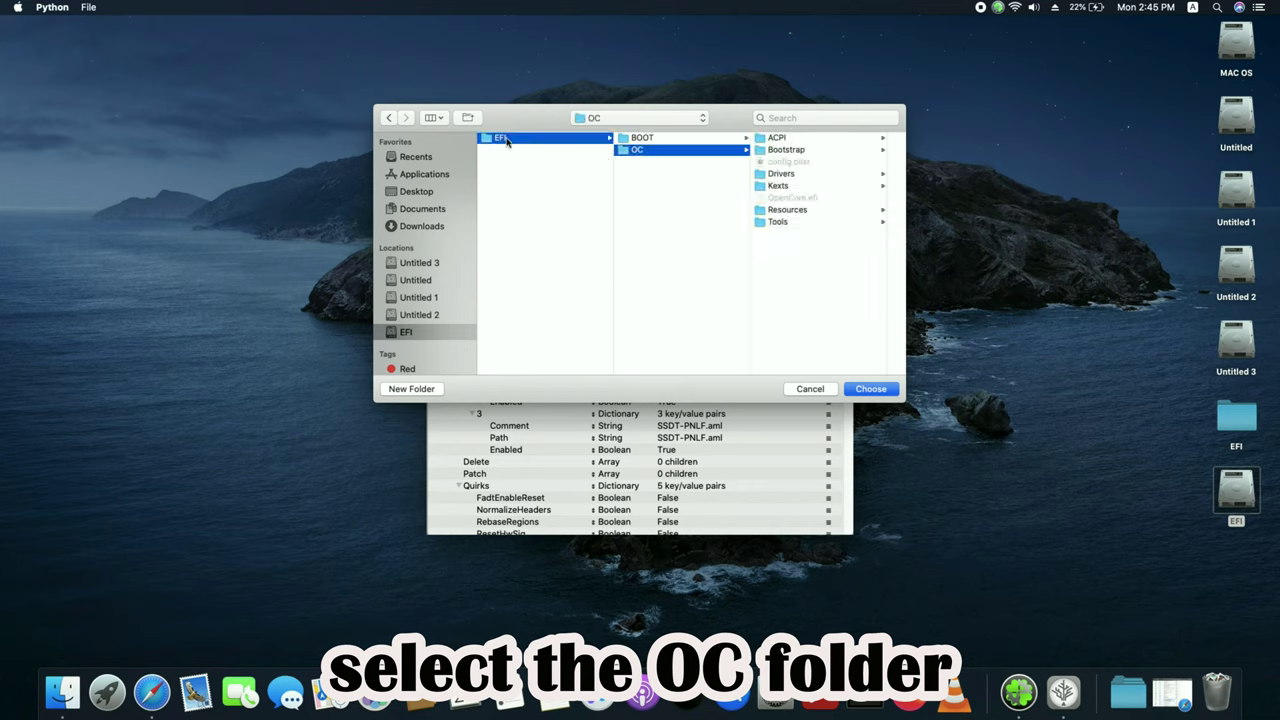
click(873, 388)
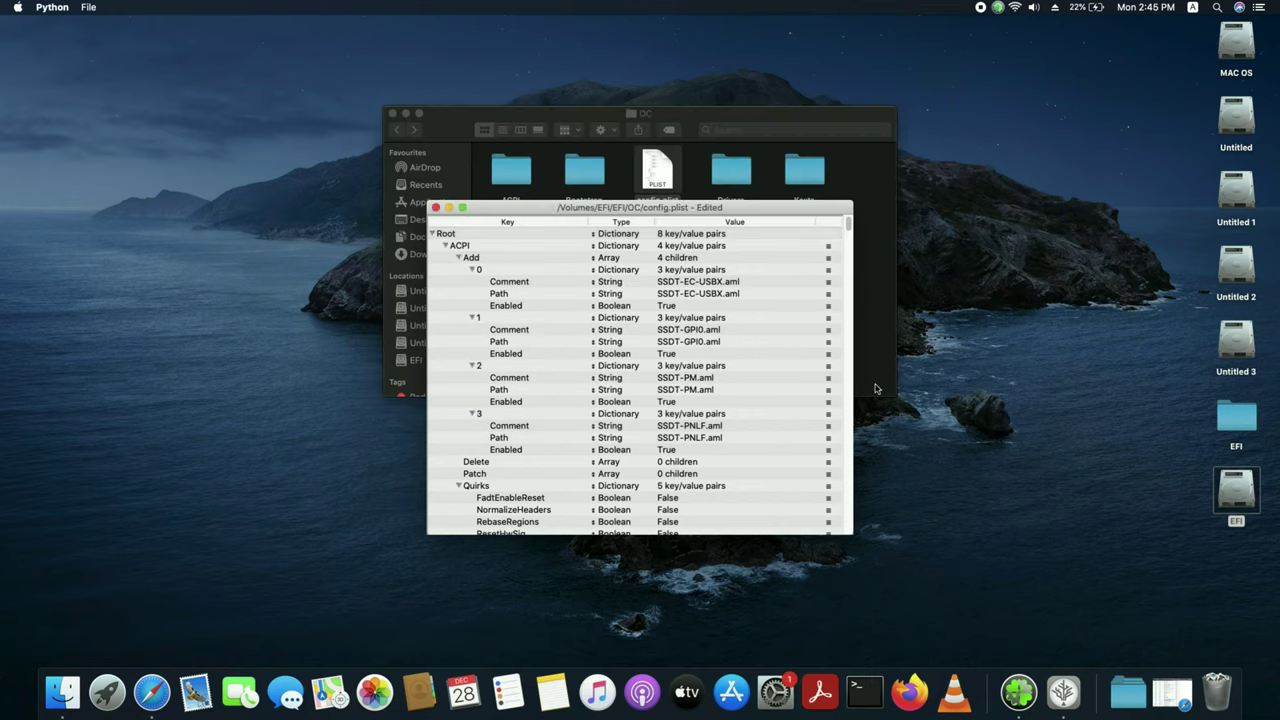
click(88, 7)
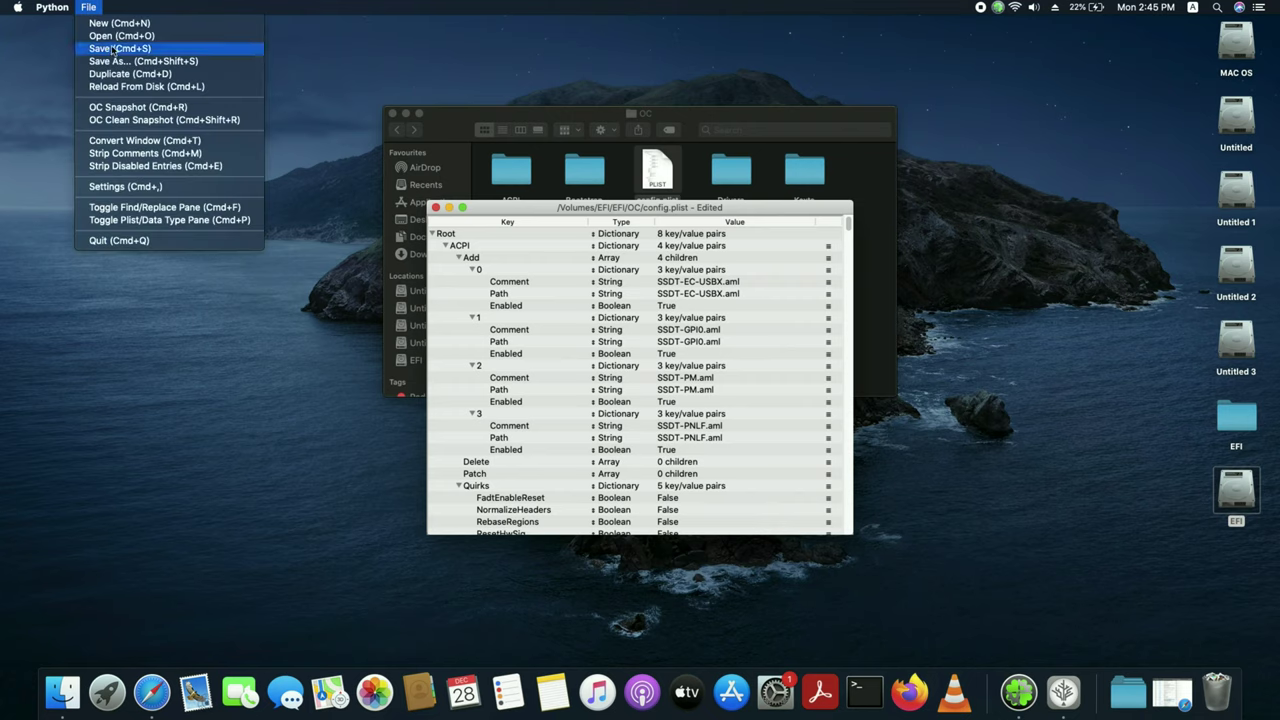
click(100, 49)
In the NVRAM section's Add entries, replace the alcid argument in boot-args with alcid=11
scroll(659, 392, down, 5)
scroll(659, 392, down, 15)
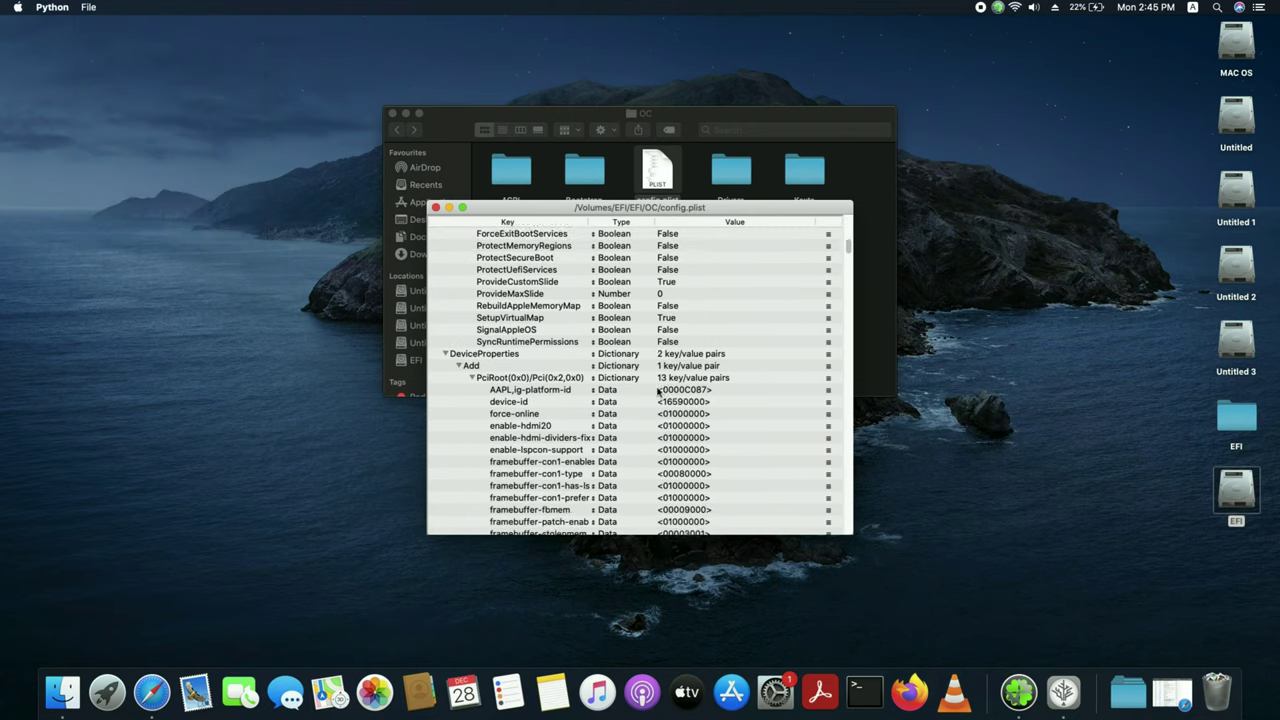
scroll(658, 392, down, 15)
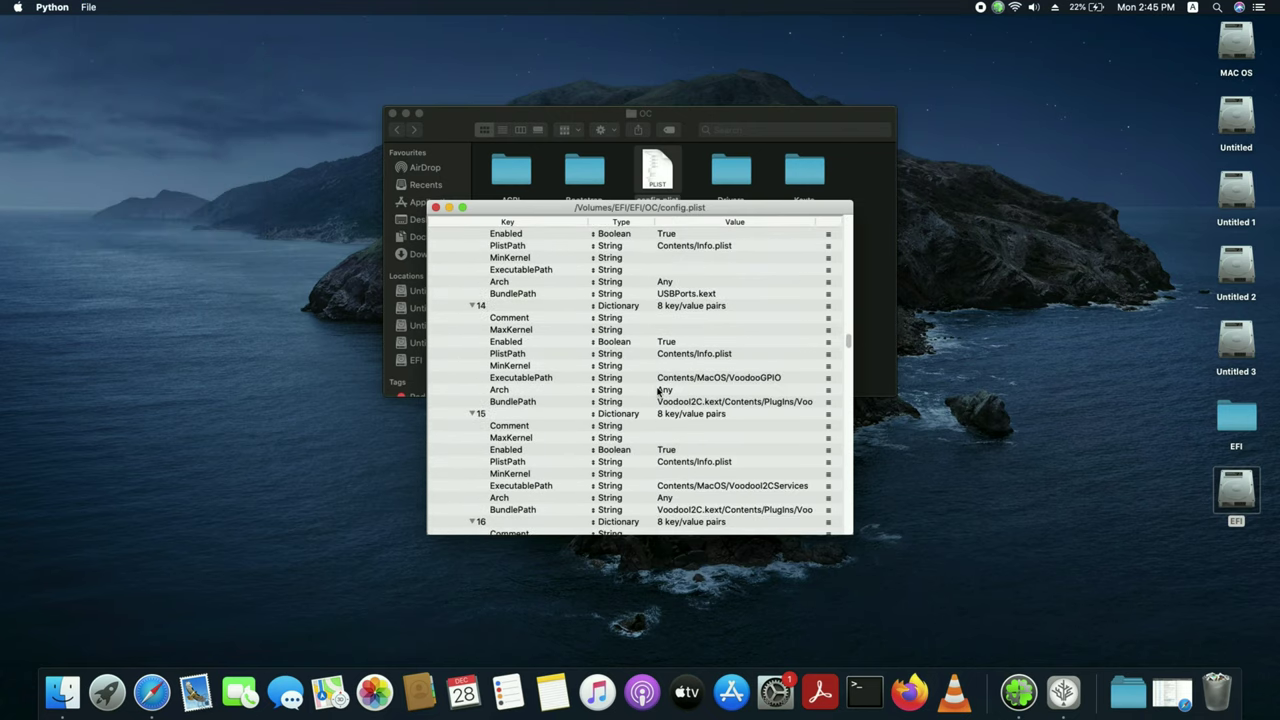
scroll(658, 392, down, 10)
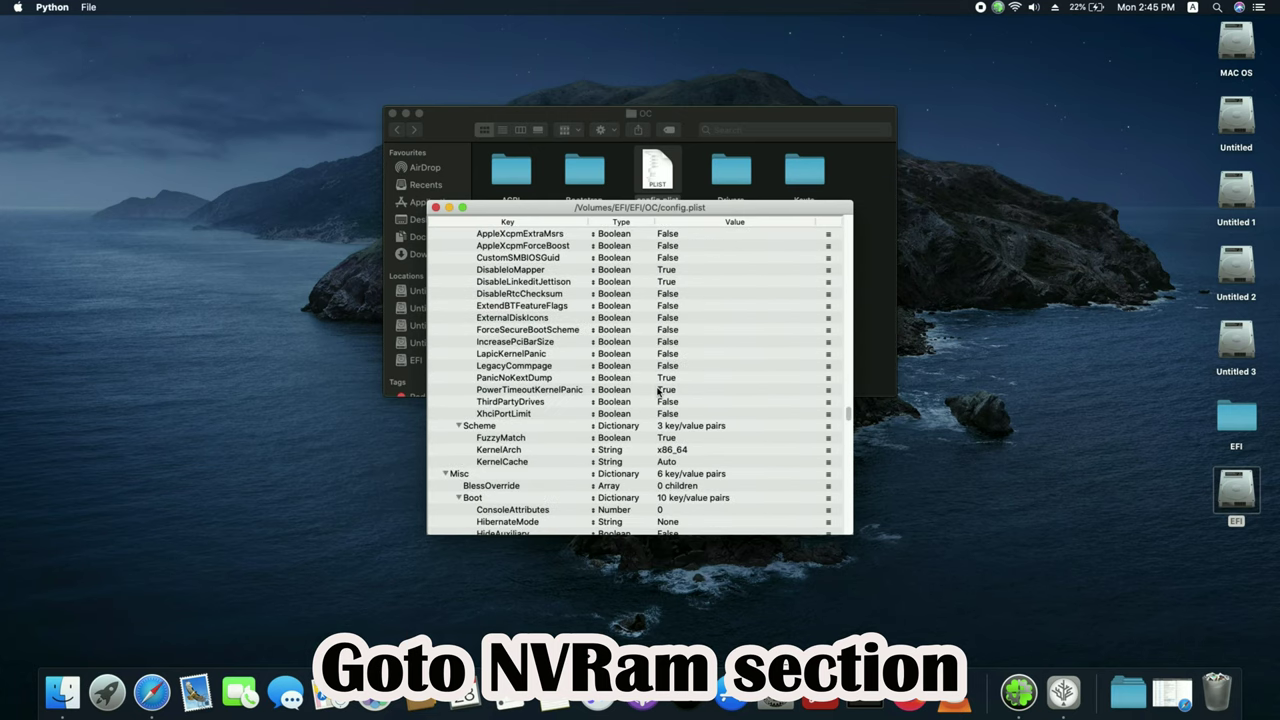
scroll(658, 392, up, 2)
scroll(658, 392, down, 10)
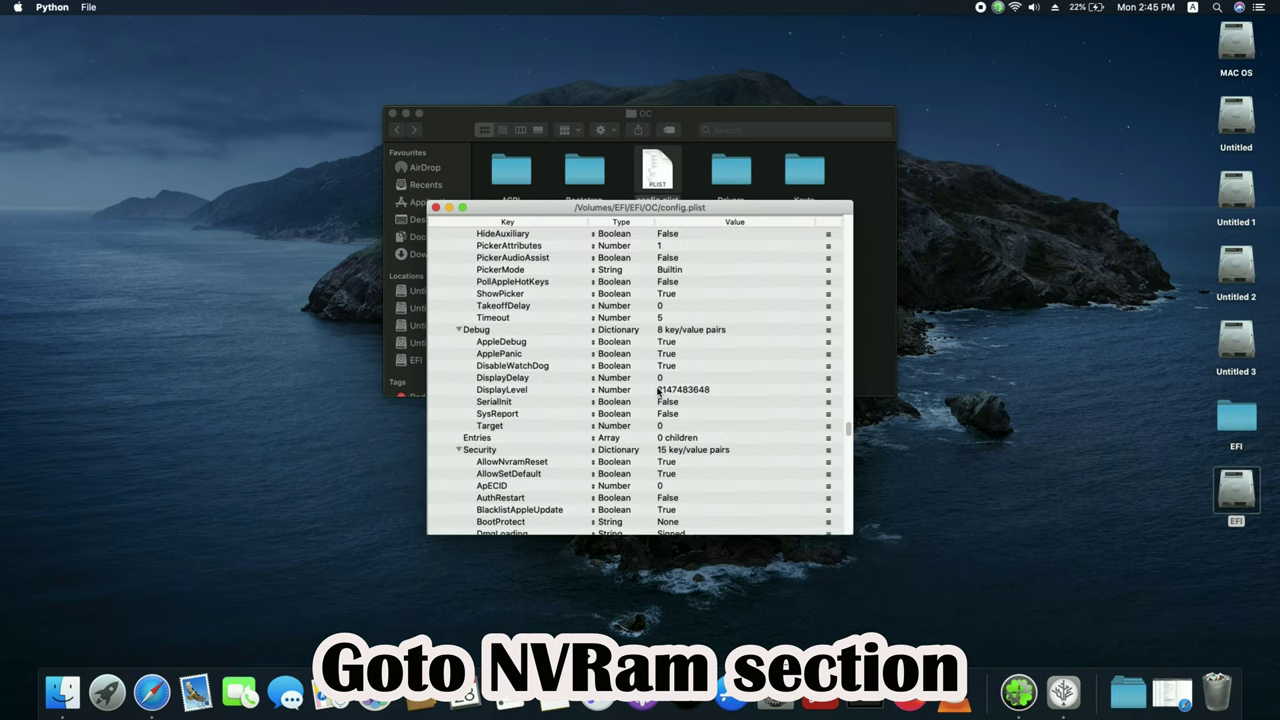
scroll(658, 392, down, 6)
scroll(658, 392, down, 5)
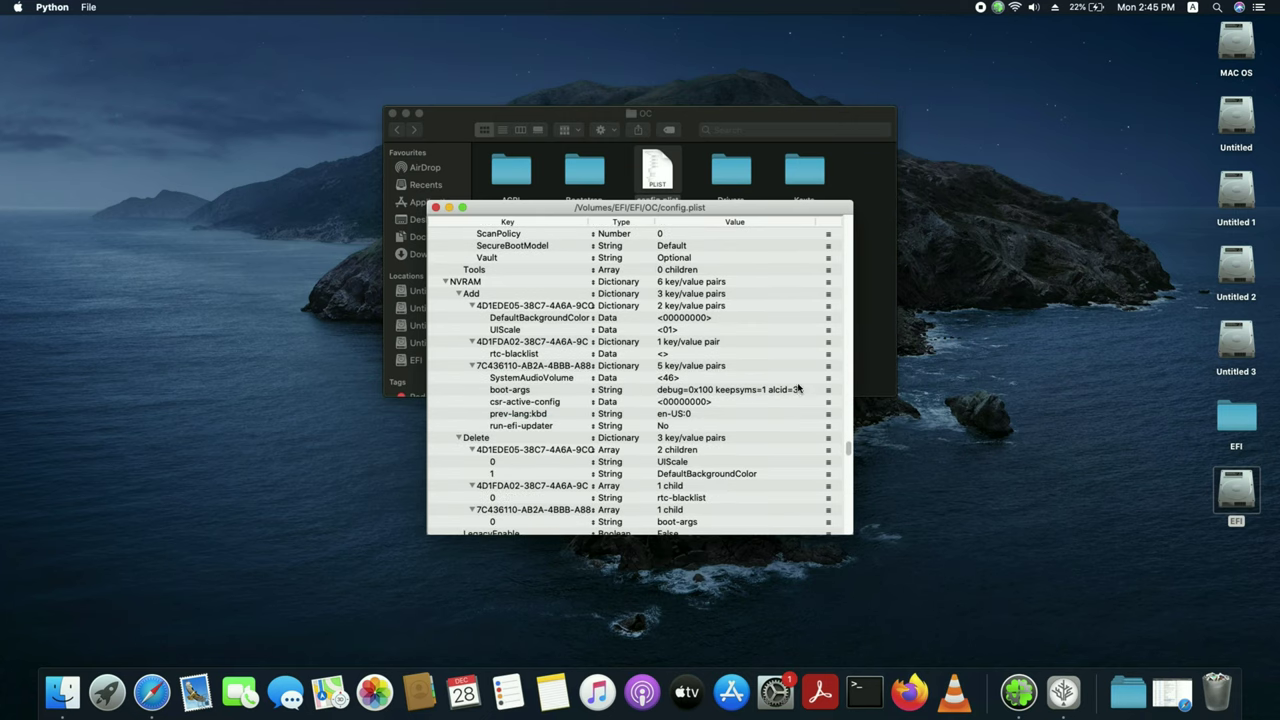
double_click(797, 389)
key(Right)
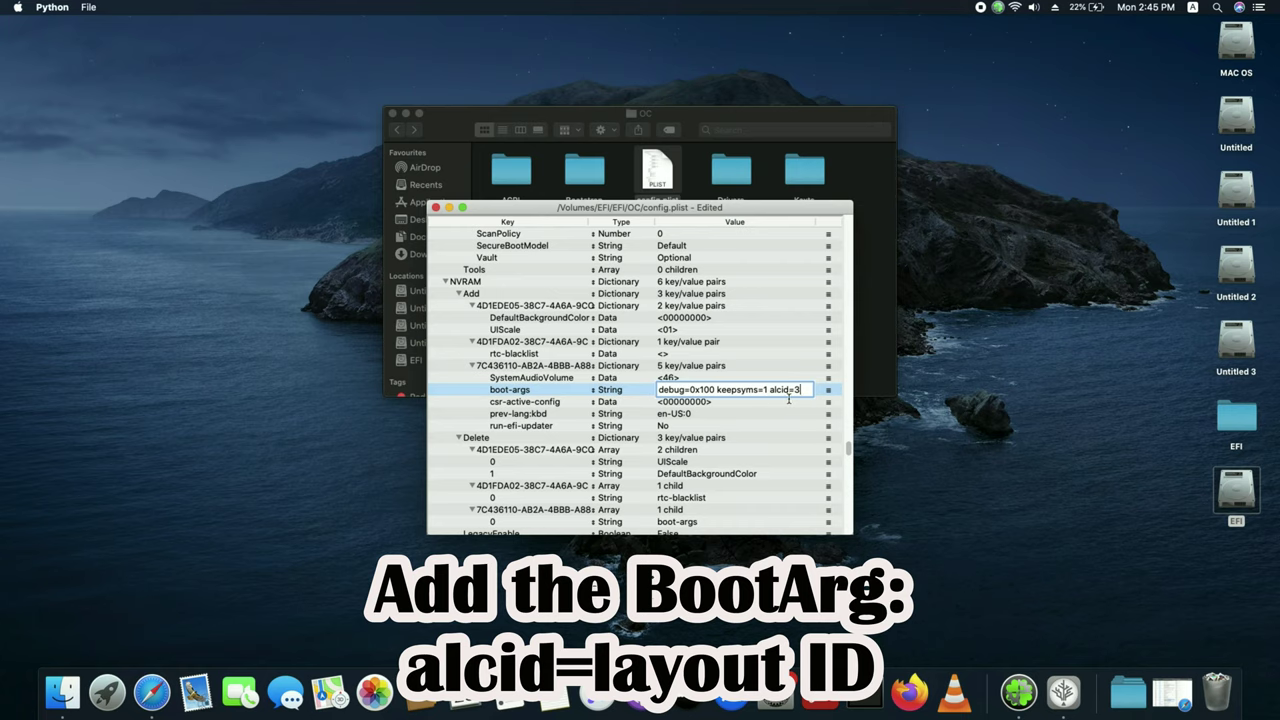
drag(769, 389, 812, 390)
key(BackSpace)
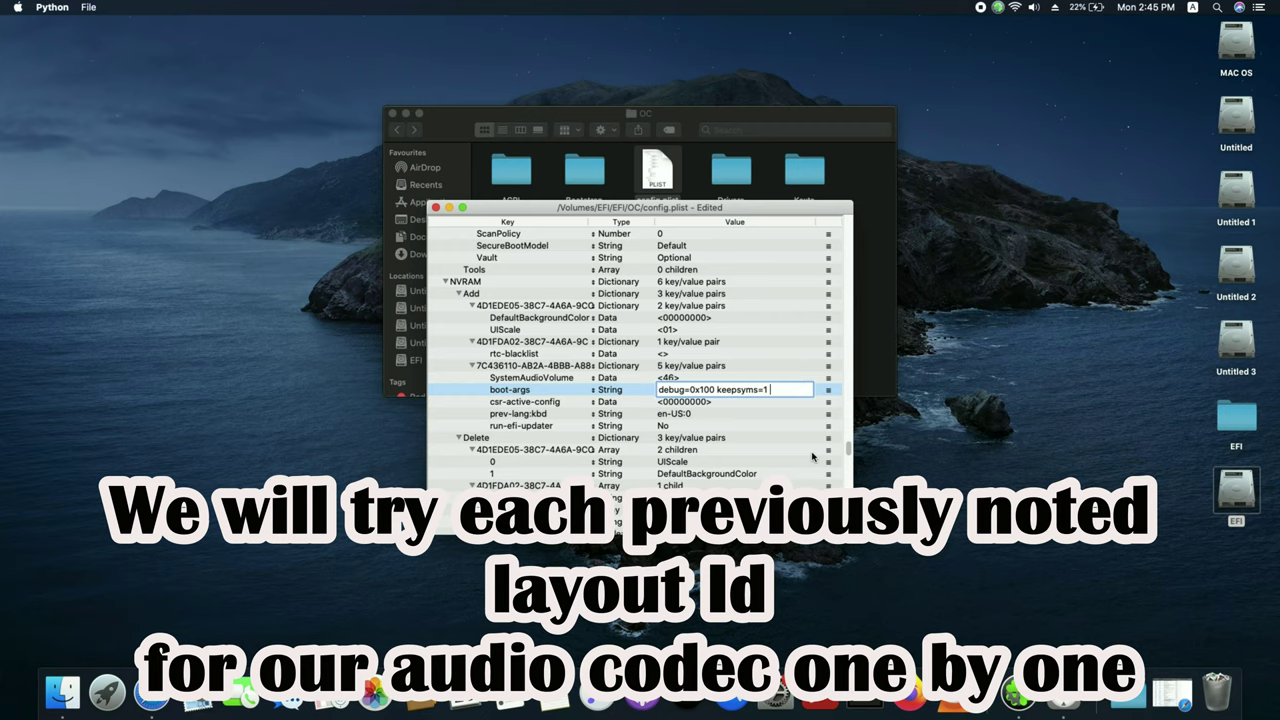
text(alcid=11)
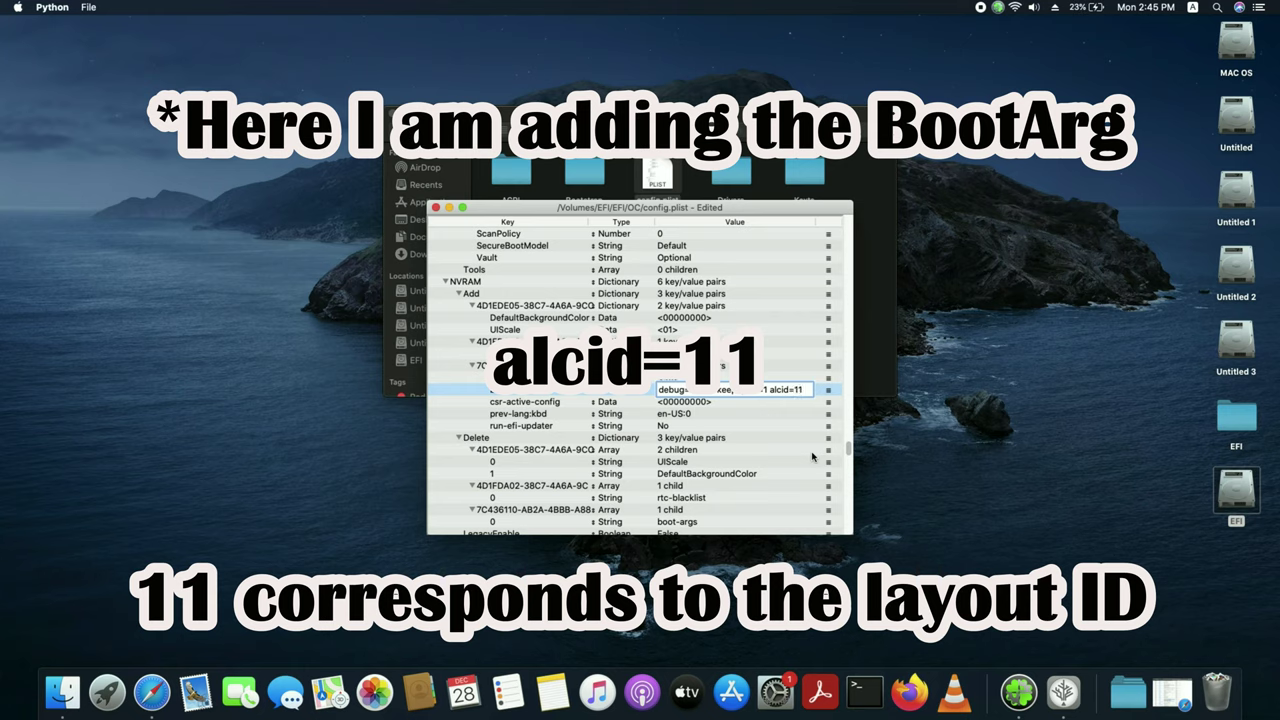
click(748, 377)
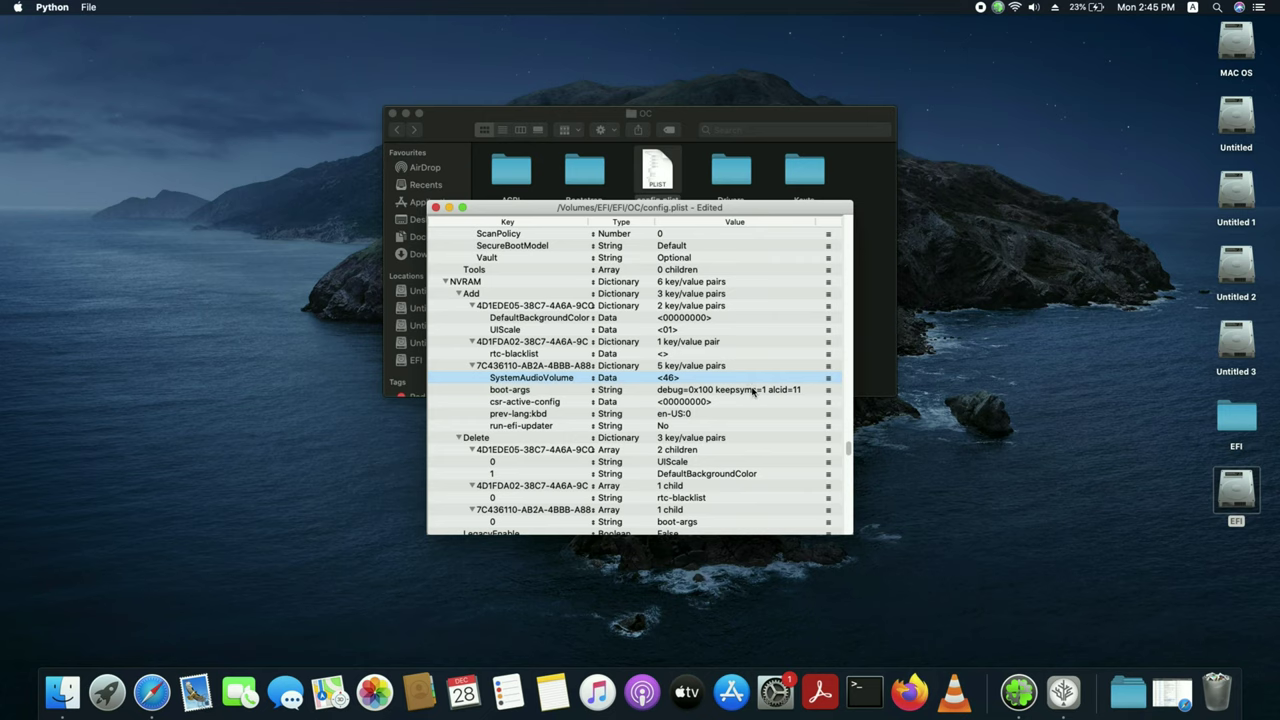
Save and close config.plist, and close the OC folder window
click(90, 7)
click(126, 52)
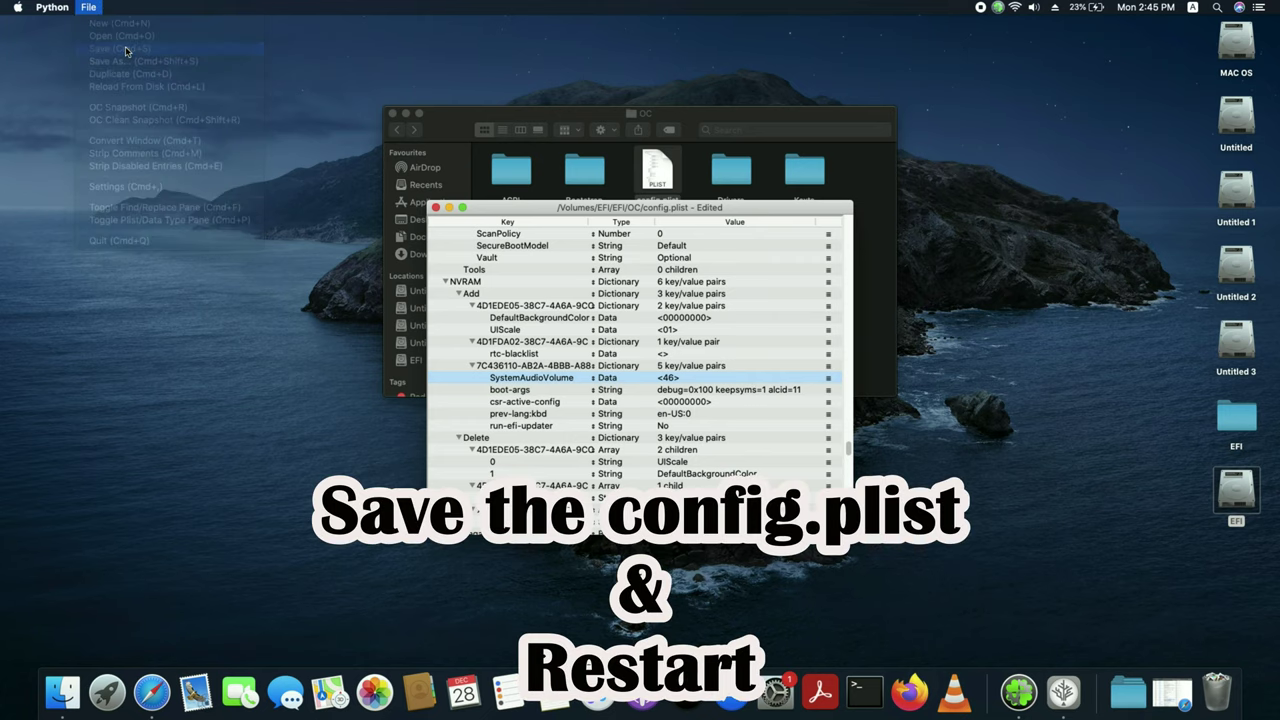
click(436, 207)
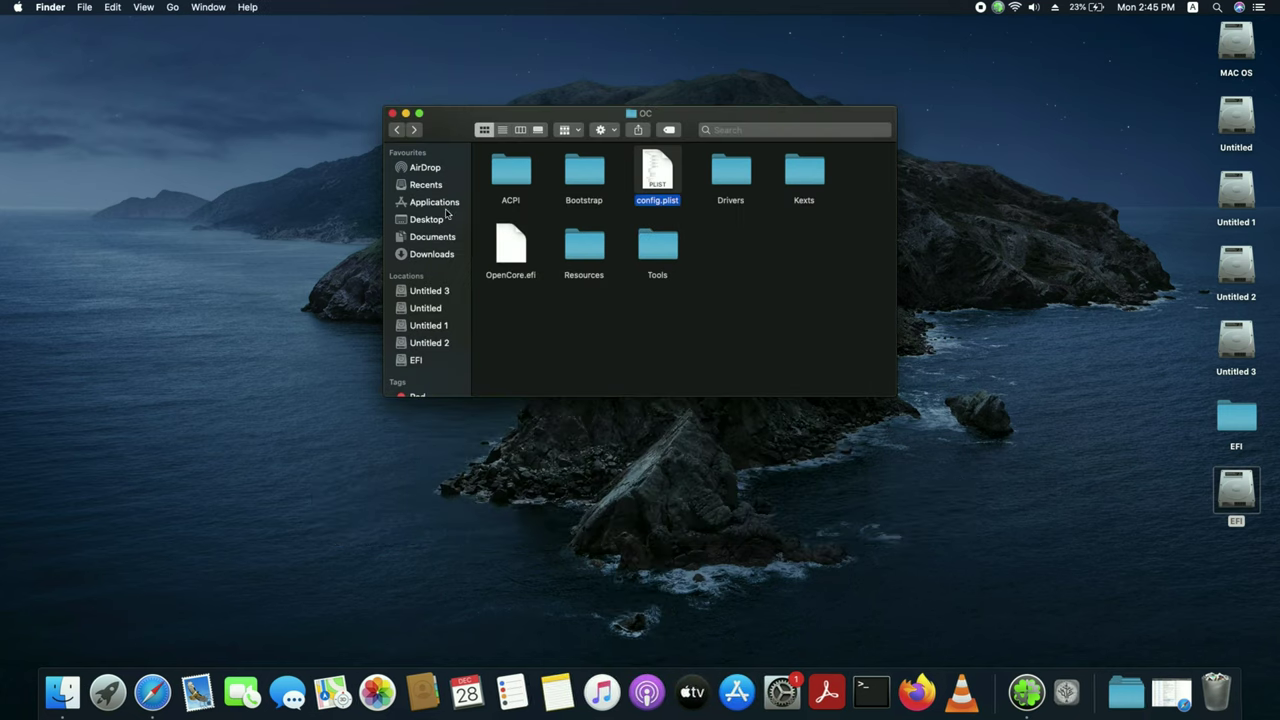
click(393, 114)
right_click(370, 140)
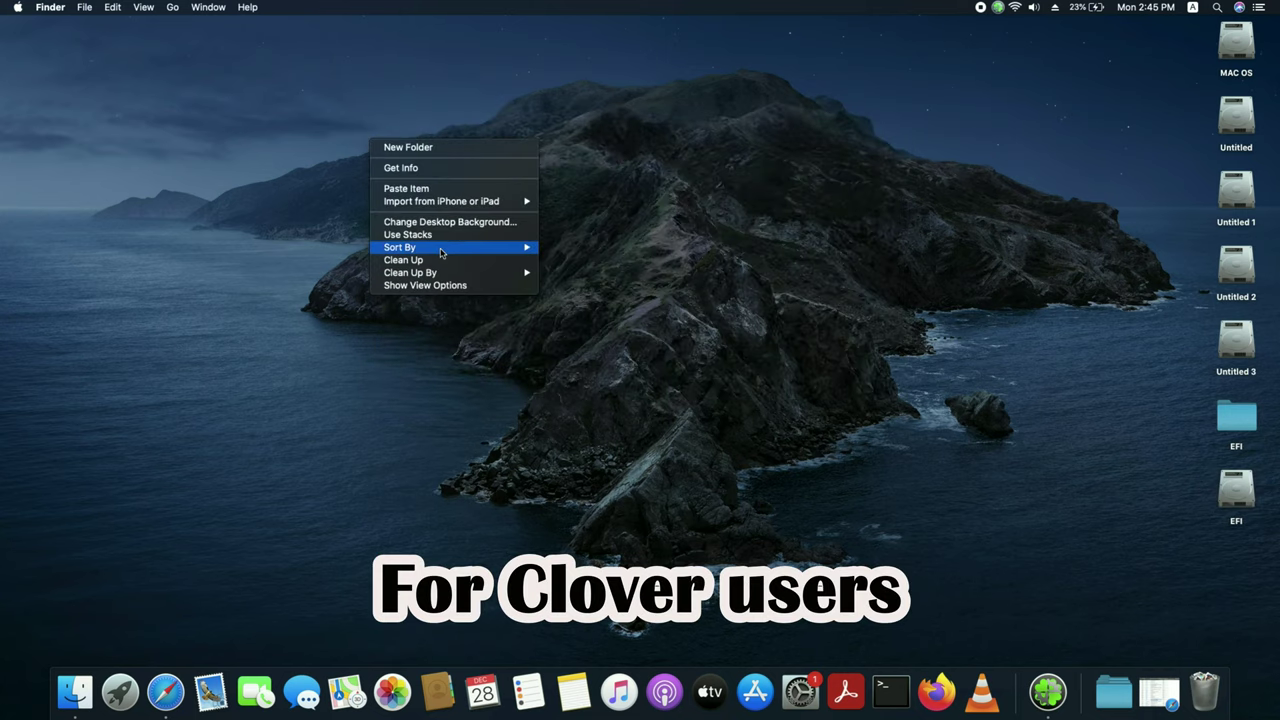
right_click(389, 151)
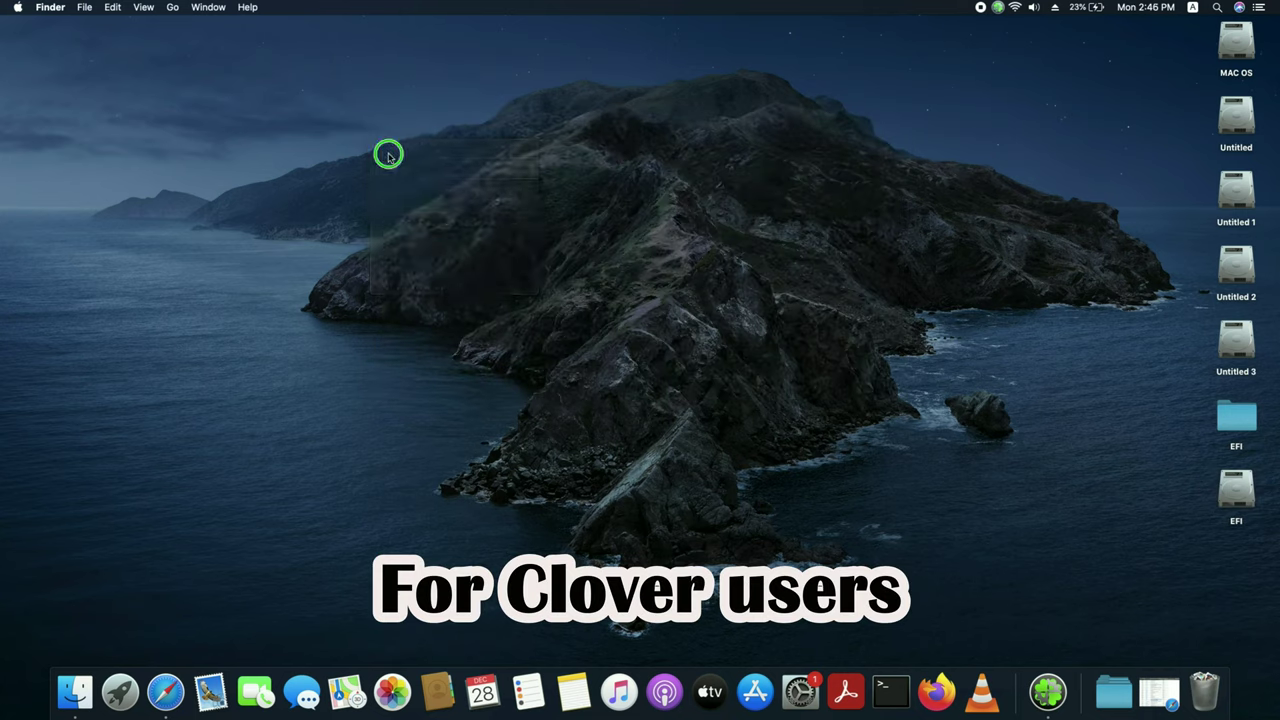
click(425, 272)
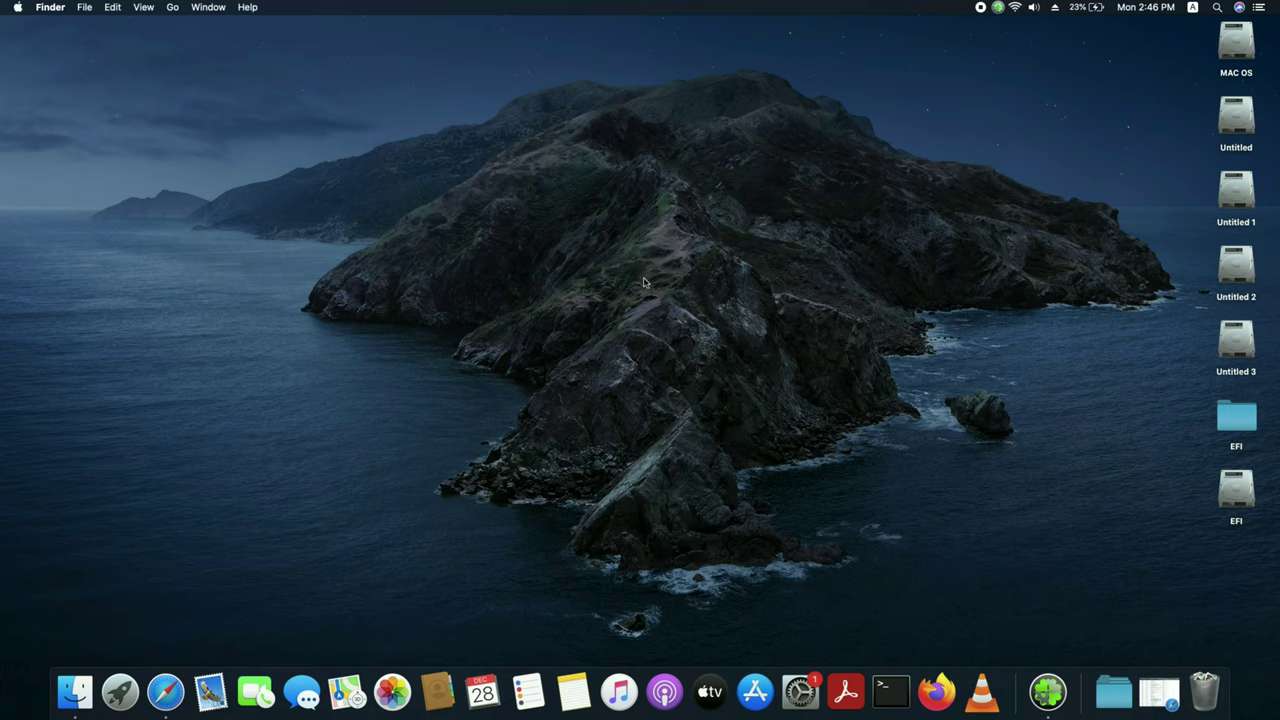
Open the EFI folder on the desktop and go to CLOVER > kexts > Other
double_click(1238, 422)
double_click(586, 178)
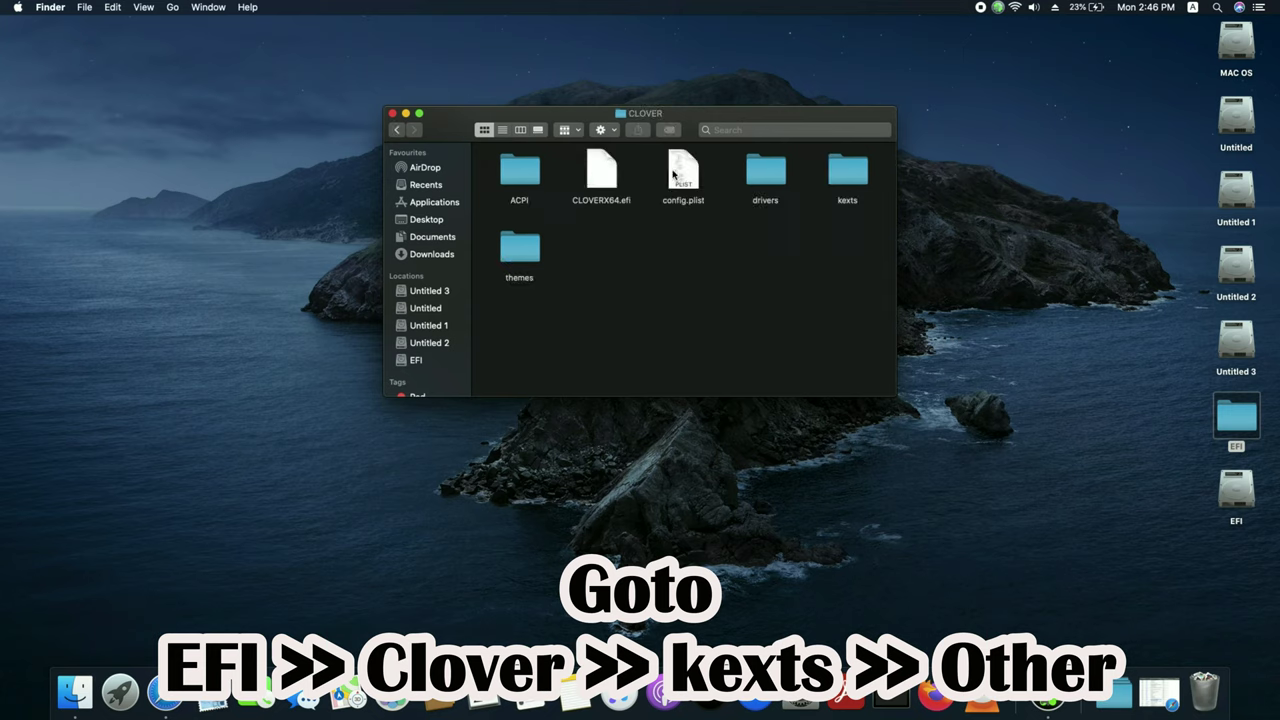
double_click(838, 180)
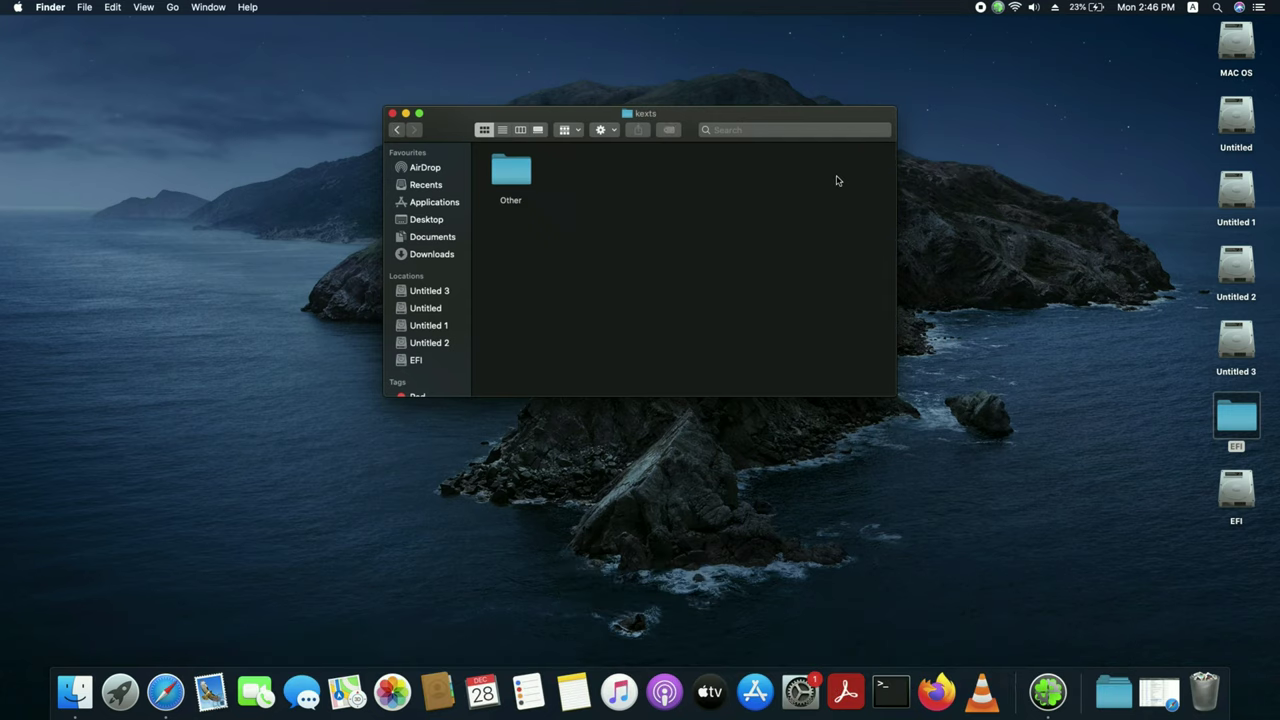
double_click(524, 177)
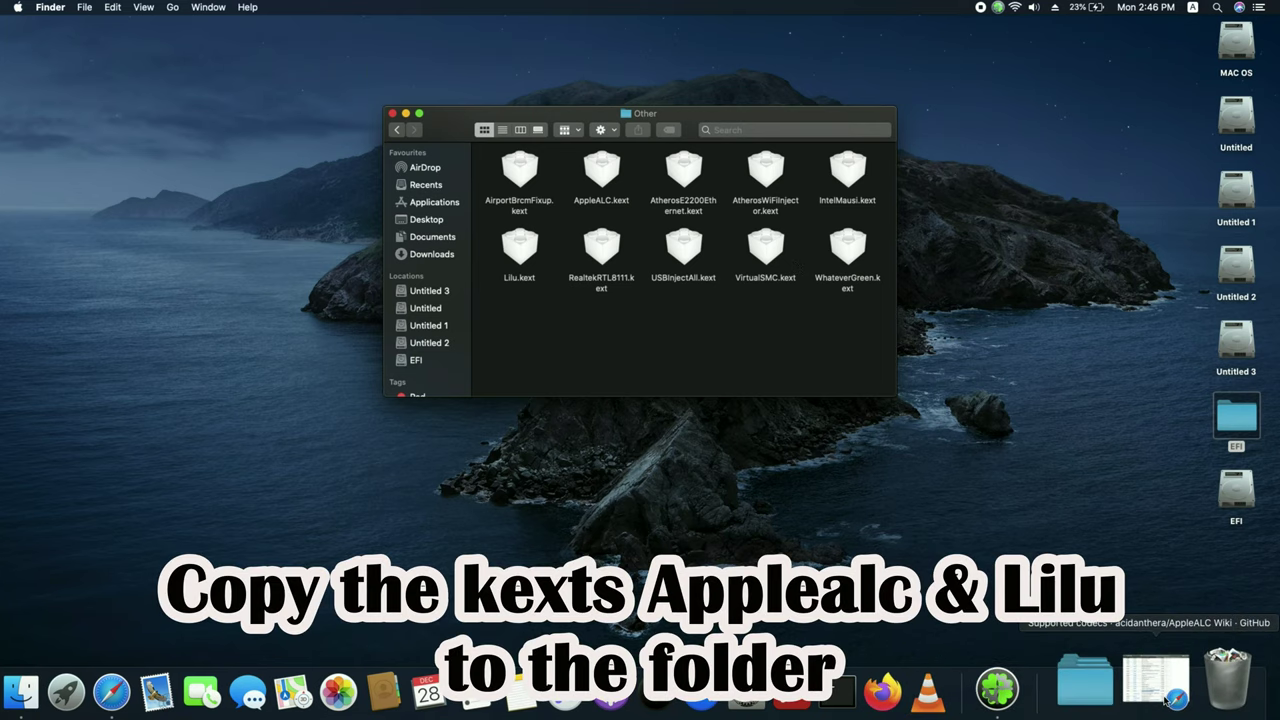
Move AppleALC.kext from the AppleALC-1 folder in Downloads into the Clover Other folder, replacing the existing copy
click(1080, 684)
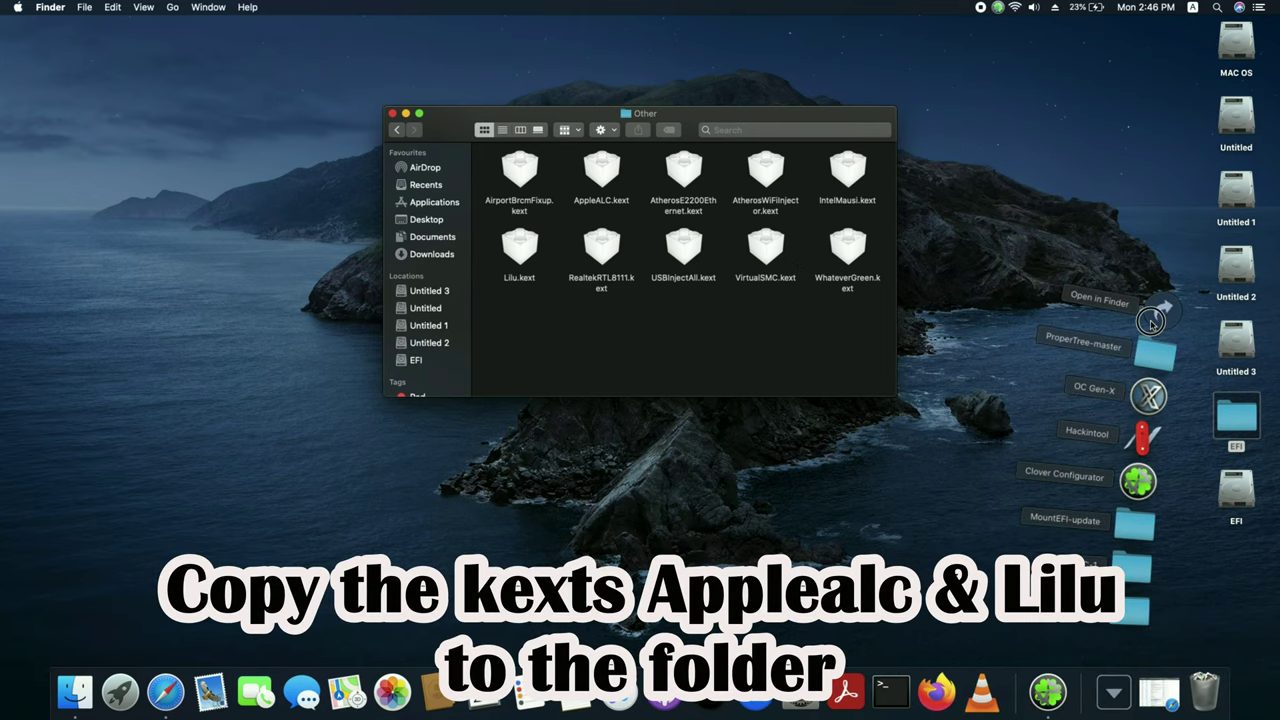
click(1152, 323)
drag(598, 140, 527, 321)
double_click(776, 490)
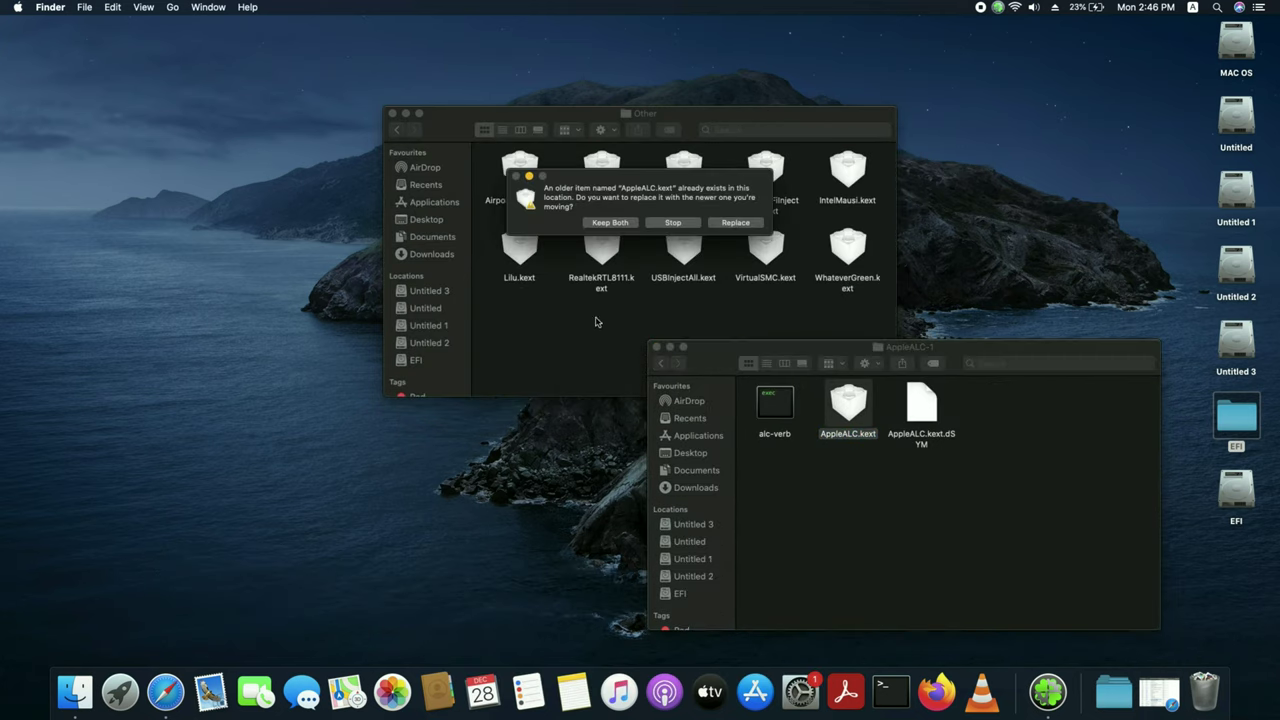
click(737, 221)
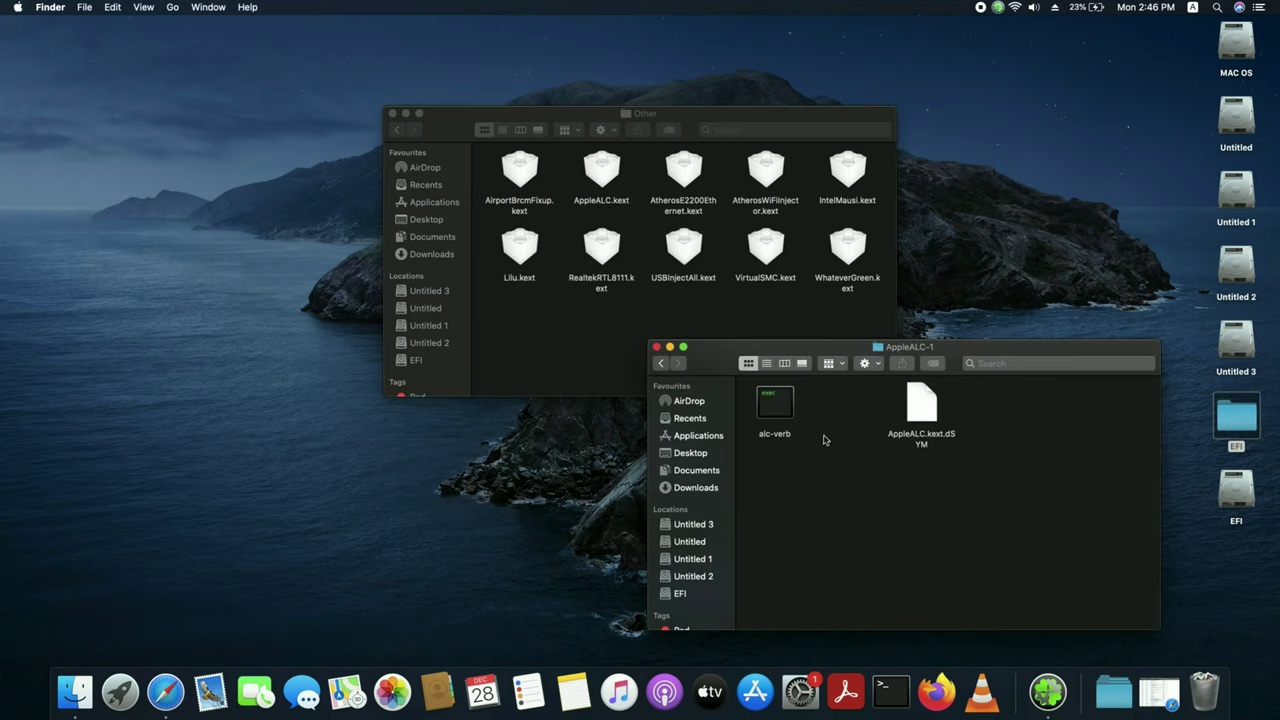
Move Lilu.kext from Downloads > Lilu-1 into the Other folder, replacing the existing copy, and close the source window
click(659, 364)
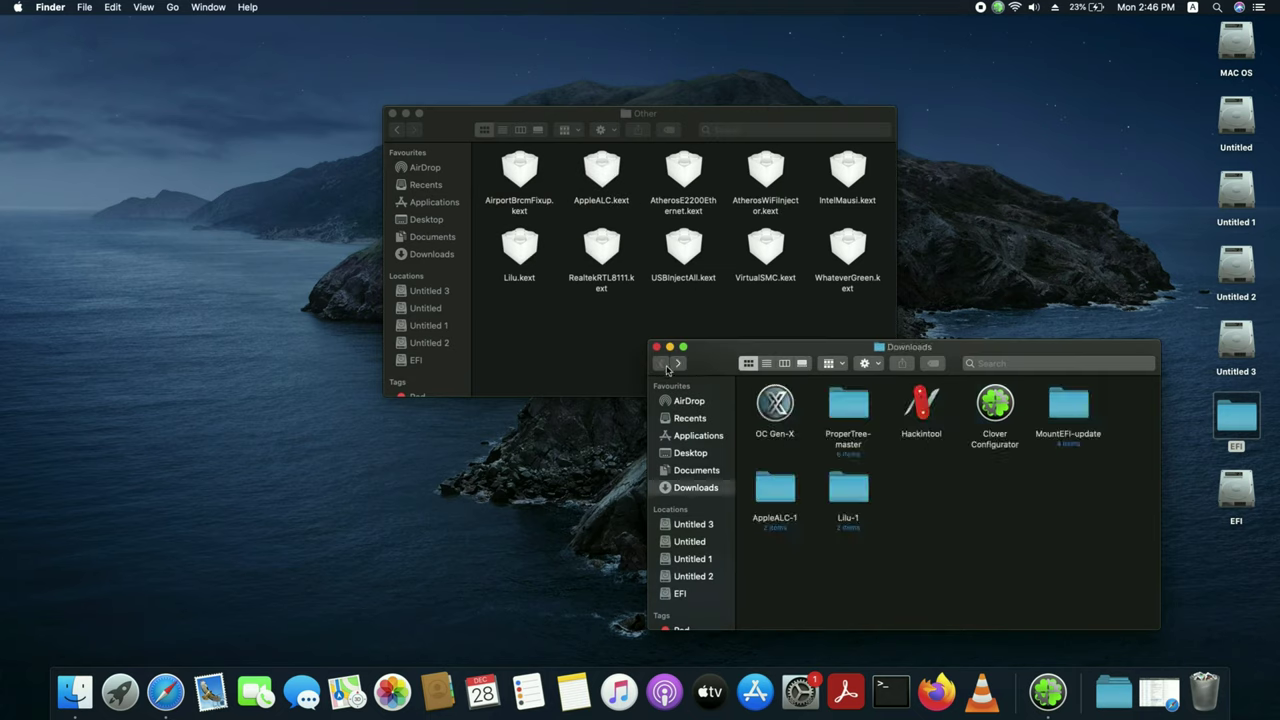
double_click(853, 493)
drag(775, 405, 530, 330)
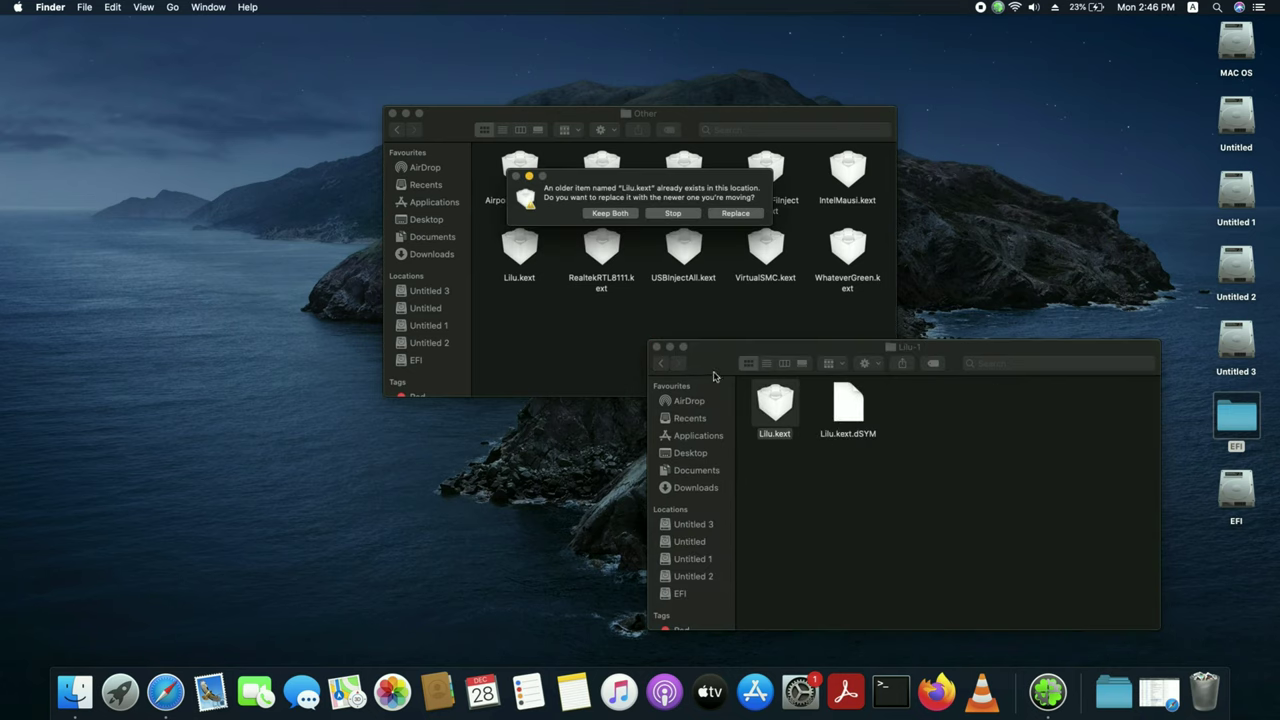
click(725, 214)
click(656, 347)
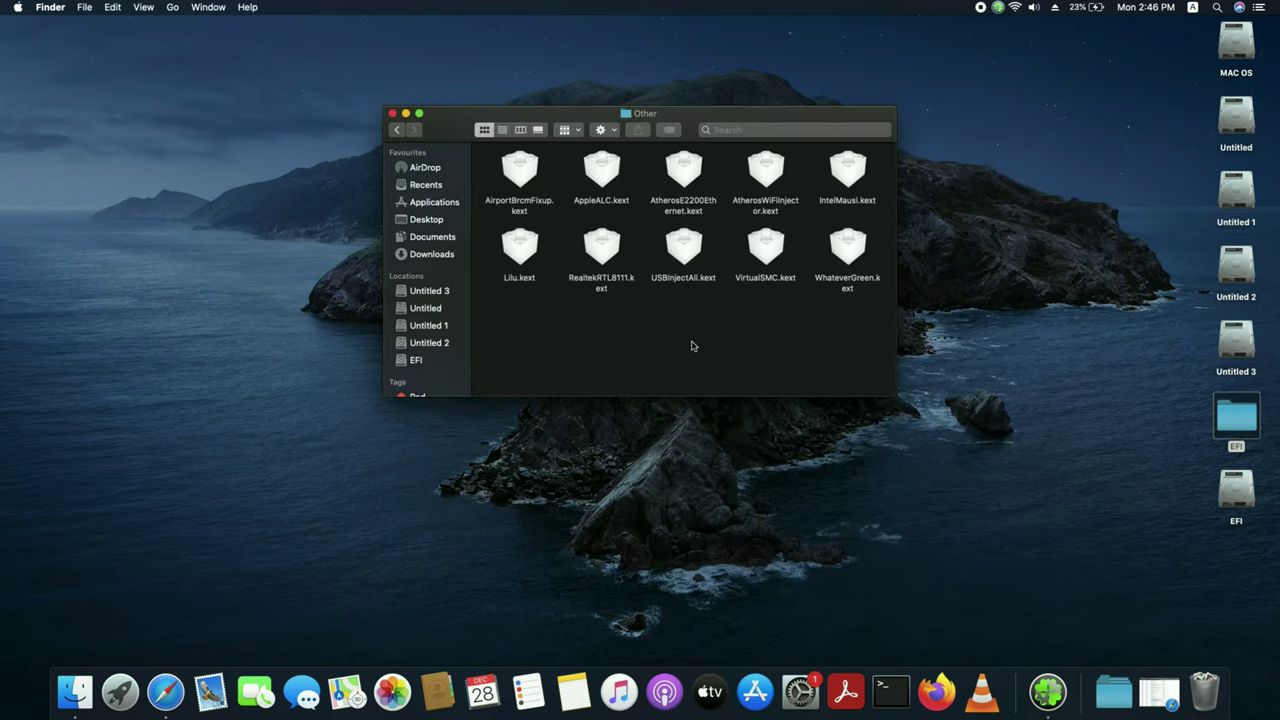
Return to the CLOVER folder and open config.plist with Clover Configurator
click(397, 134)
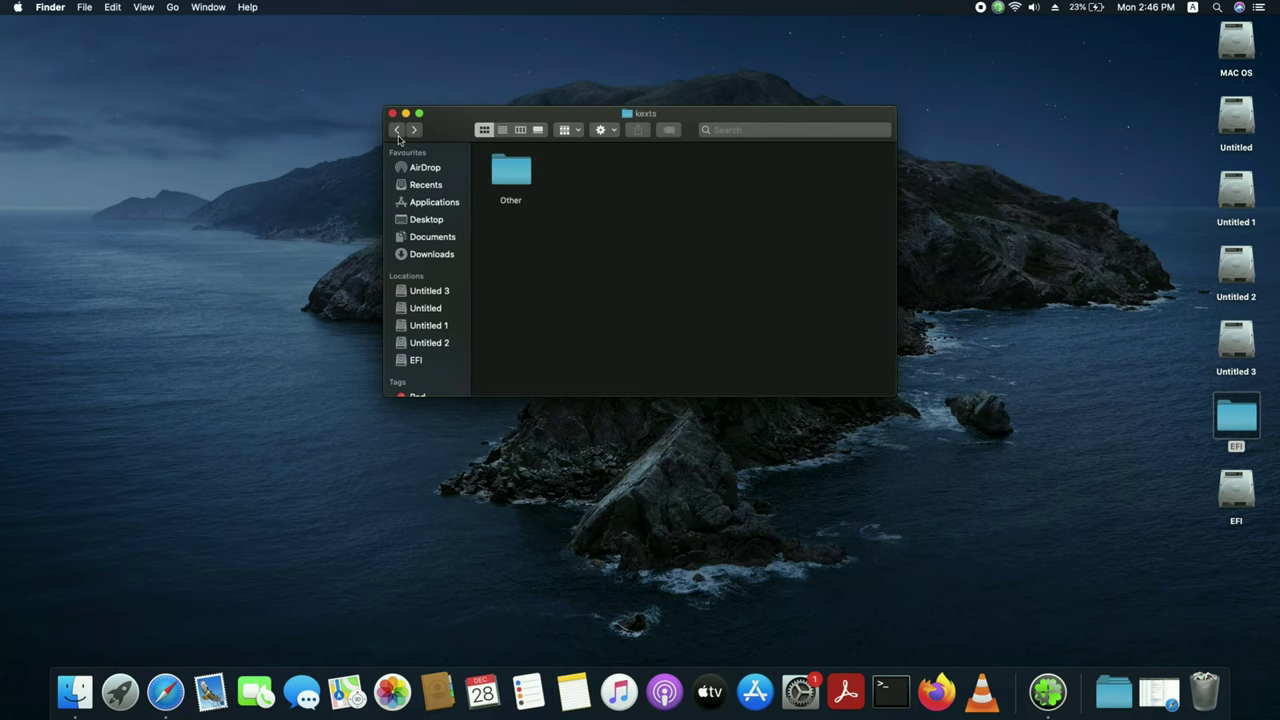
click(397, 134)
right_click(686, 174)
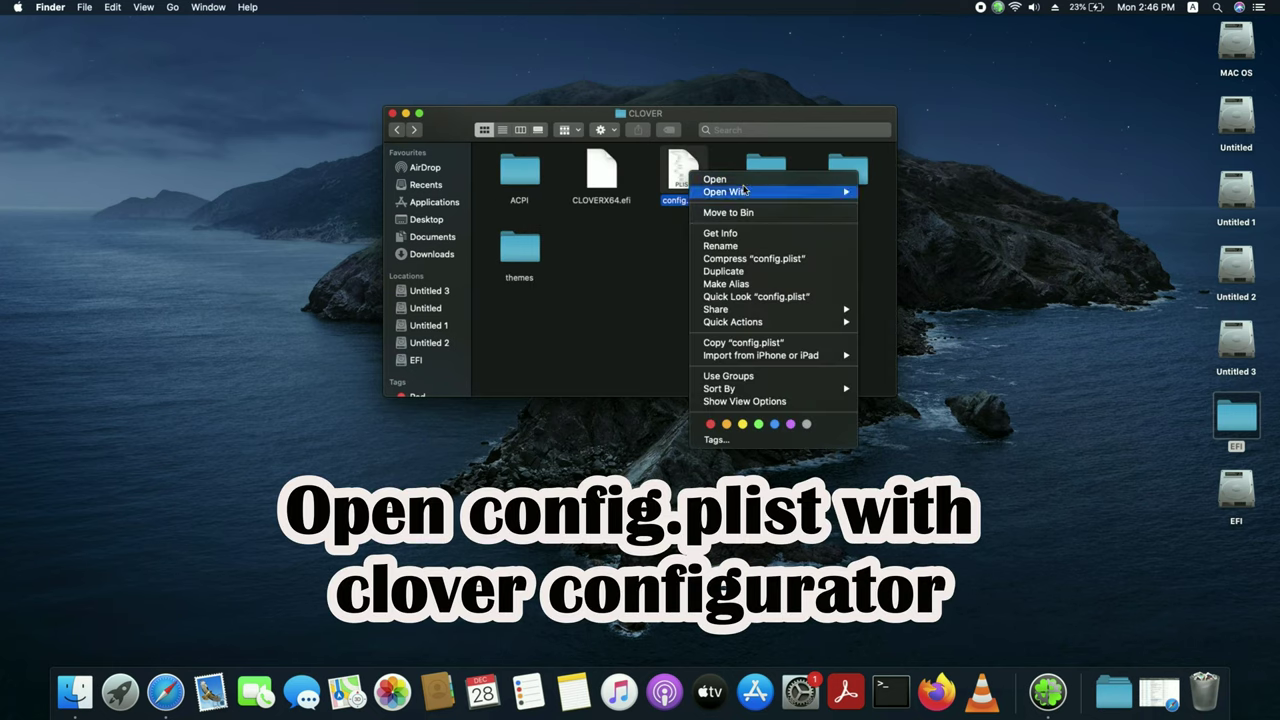
mouse_move(745, 191)
click(937, 195)
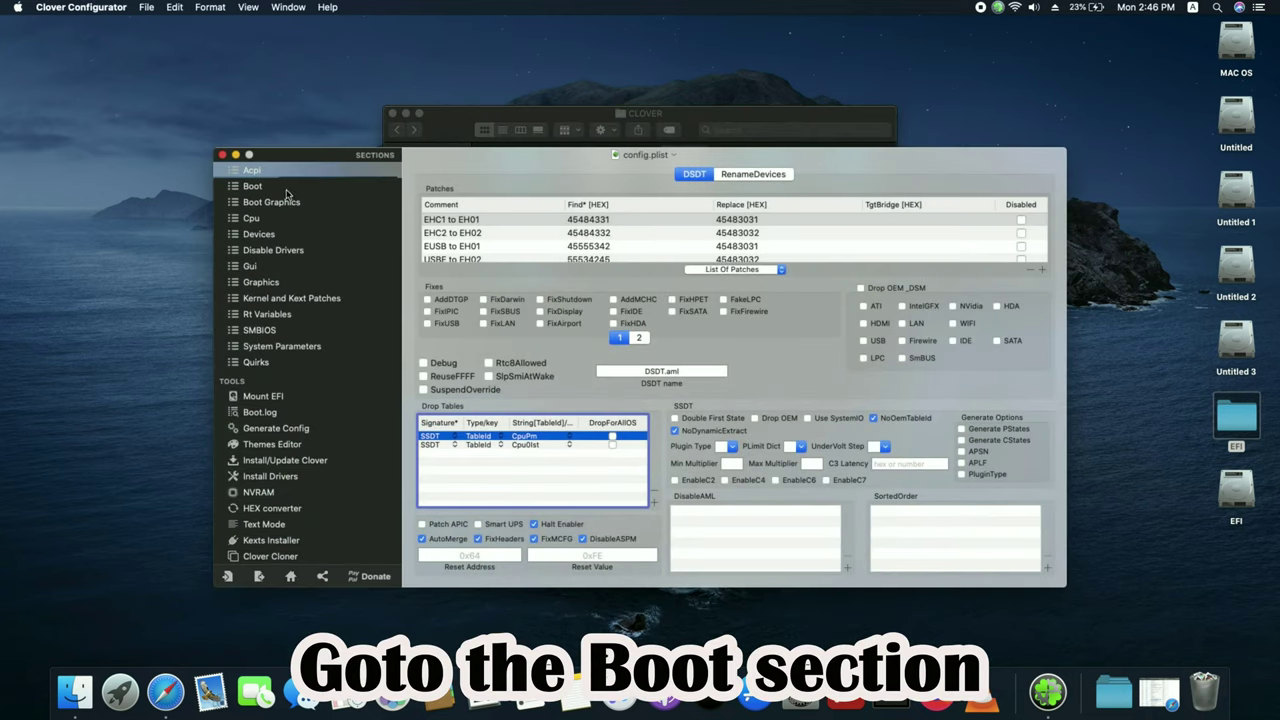
In the Boot section, change the alcid boot argument to alcid=11
click(250, 187)
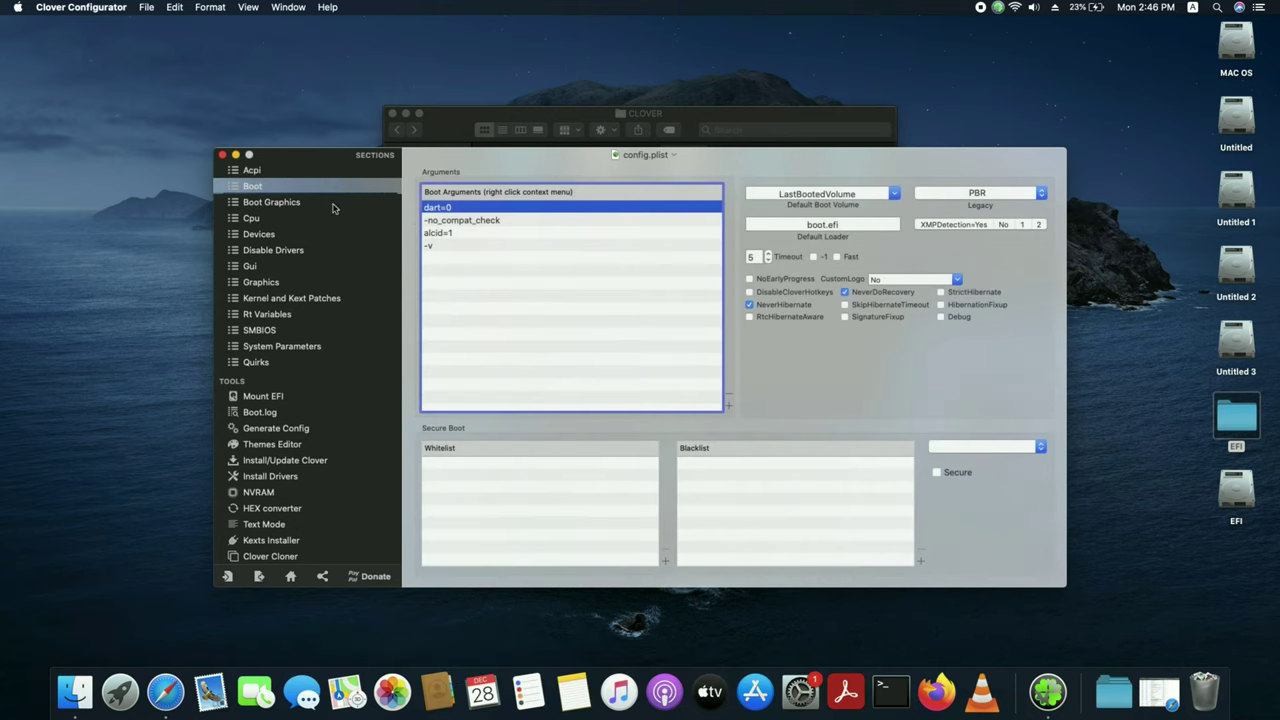
double_click(454, 237)
click(472, 232)
key(BackSpace)
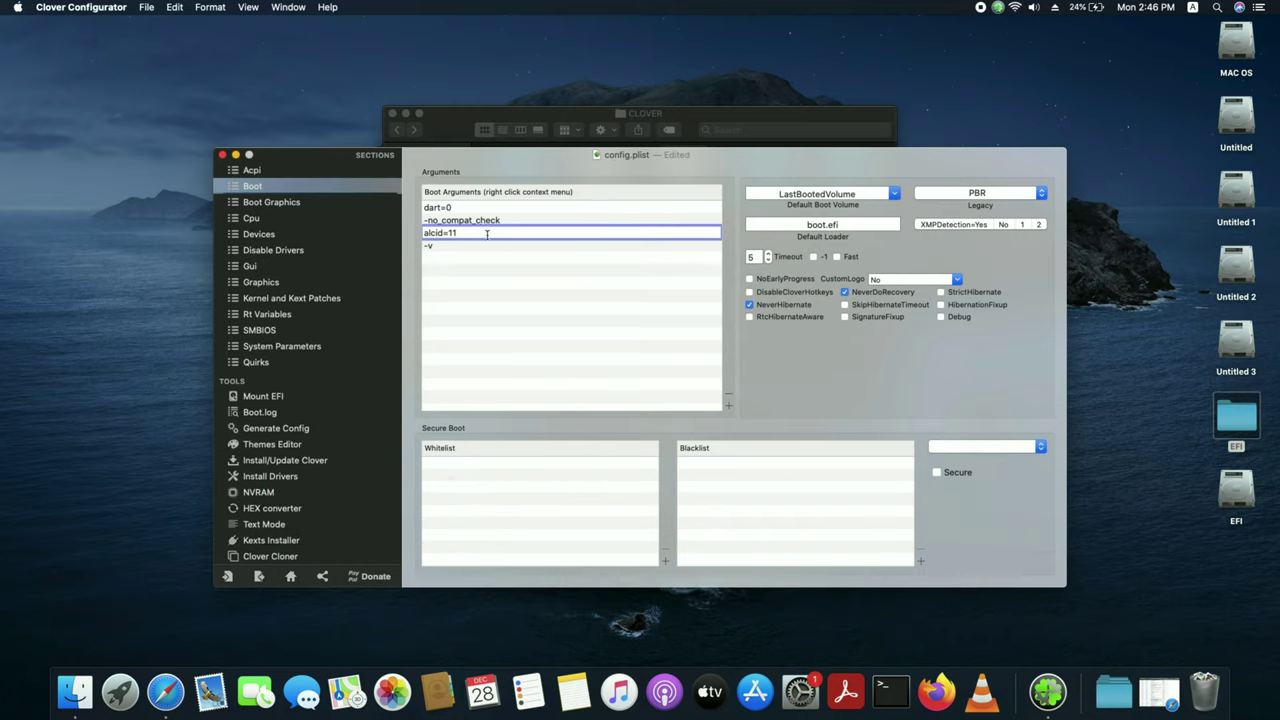
click(631, 246)
Save and close config.plist, and close the CLOVER folder window
click(146, 9)
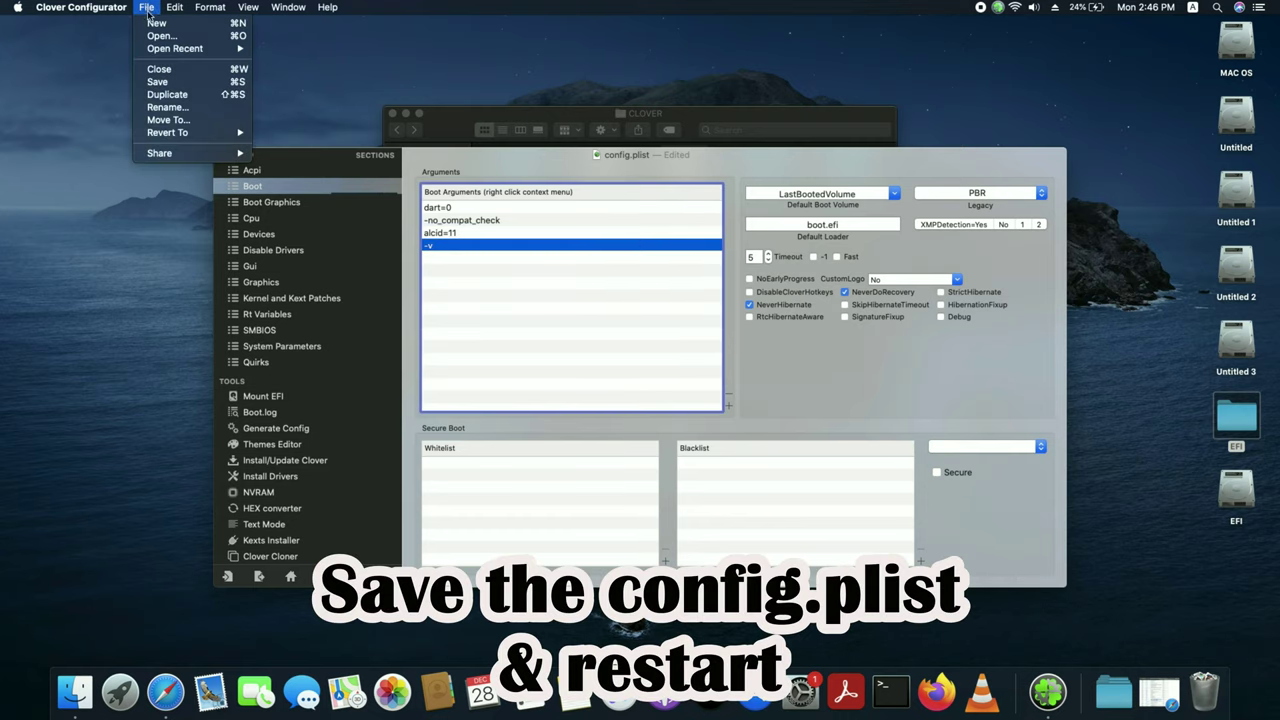
click(157, 82)
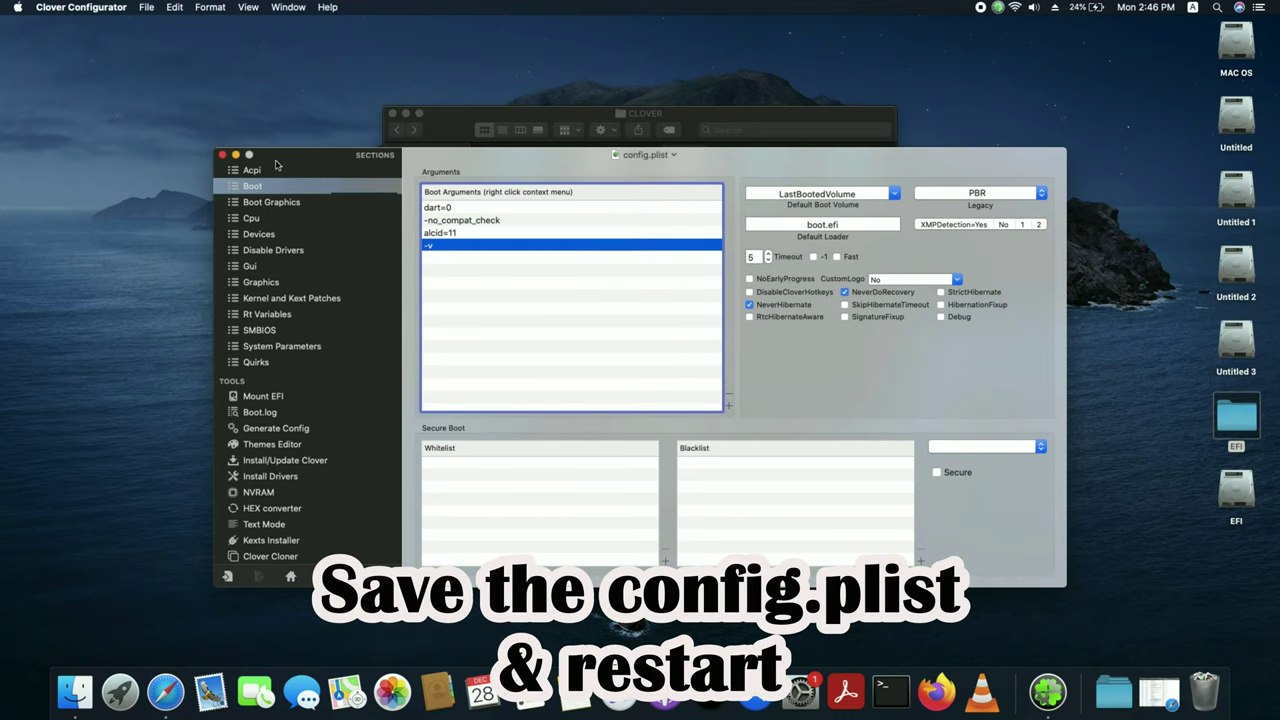
click(225, 158)
click(602, 263)
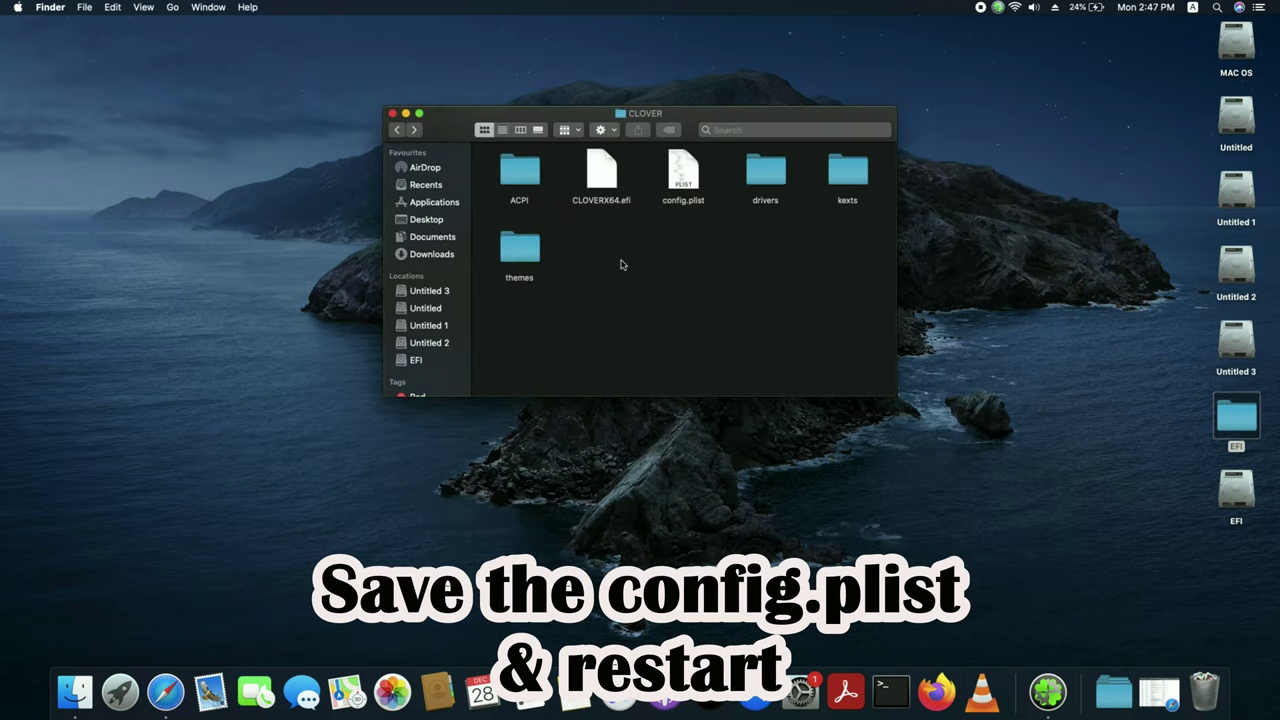
click(393, 114)
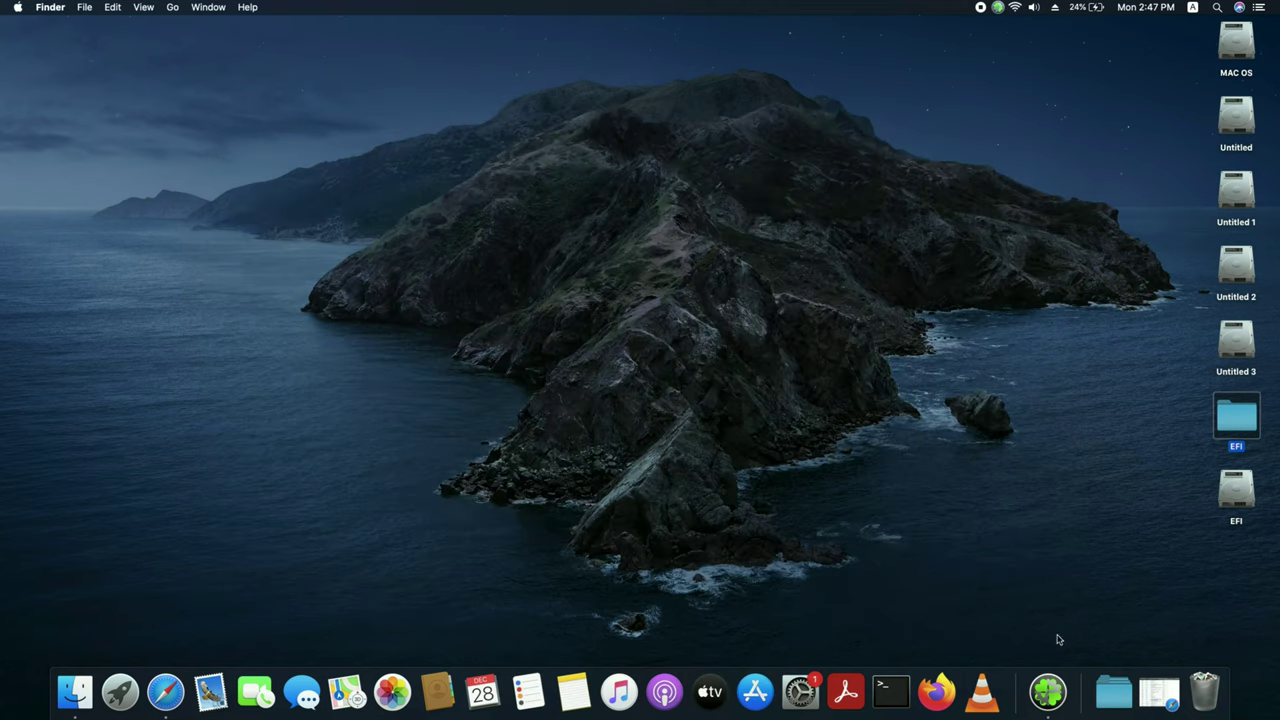
Quit Clover Configurator and Safari, closing the minimized browser window
right_click(1047, 688)
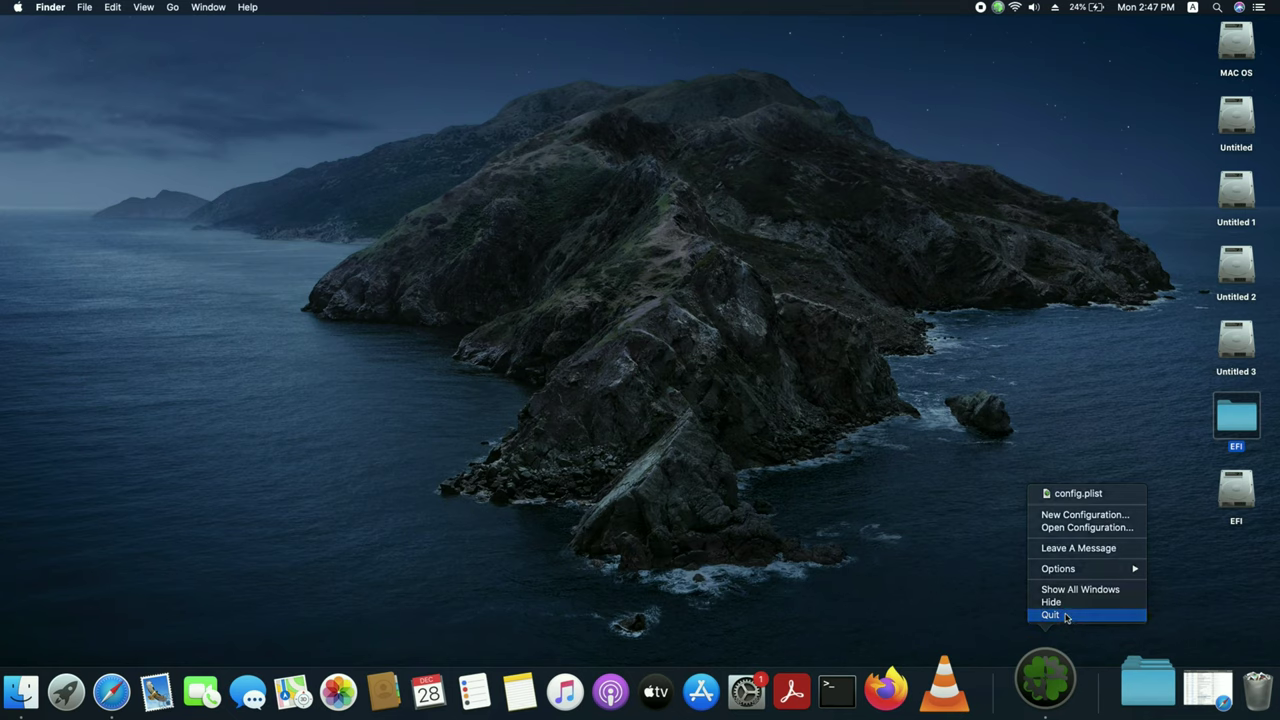
click(1066, 617)
click(1196, 690)
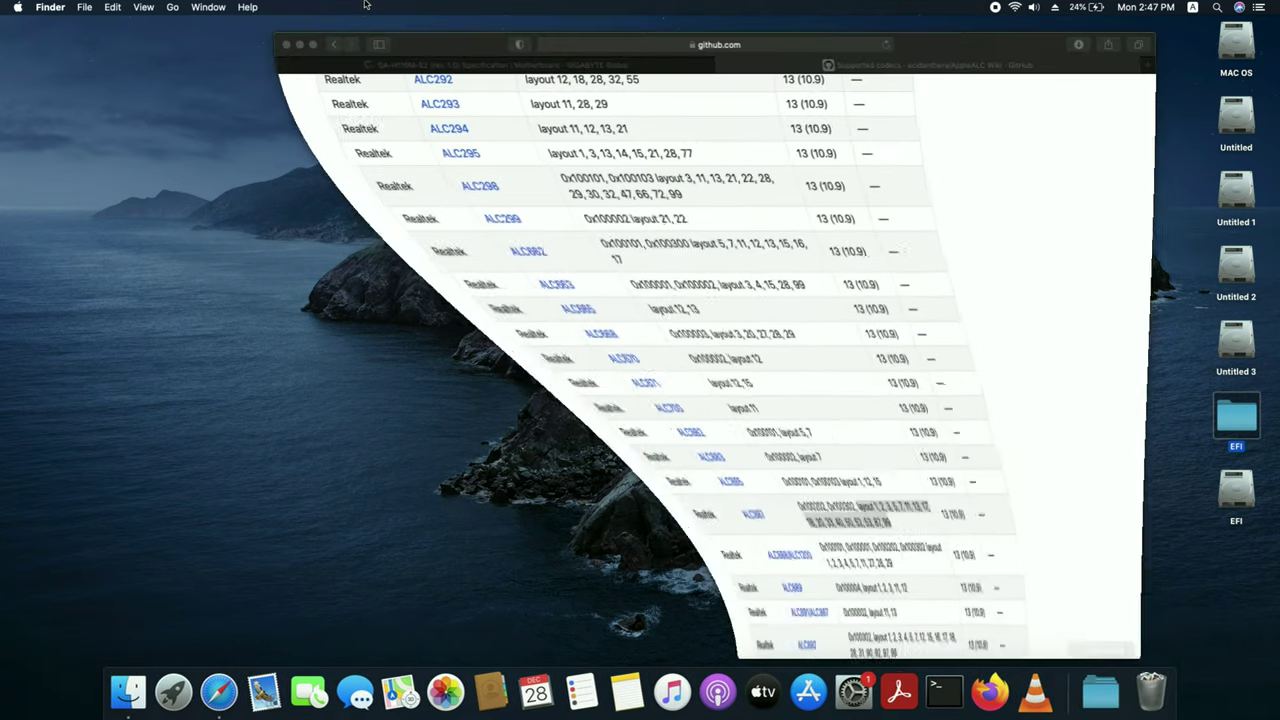
click(726, 65)
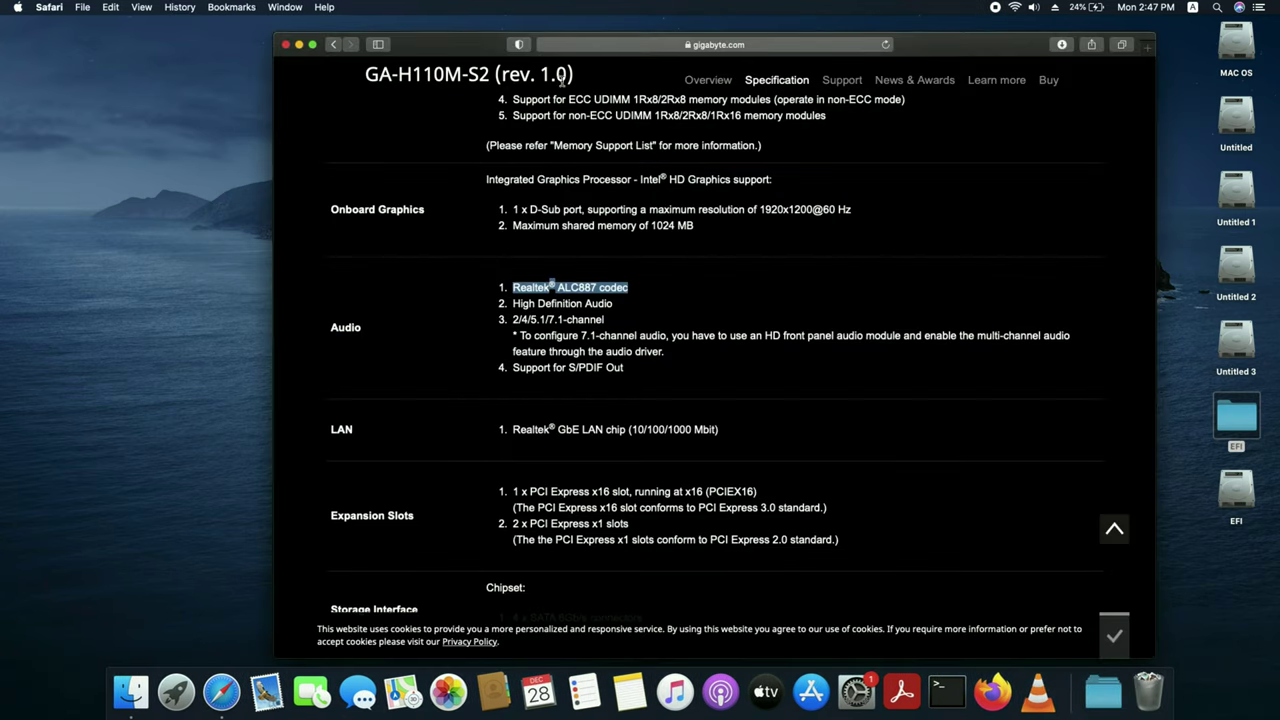
click(286, 45)
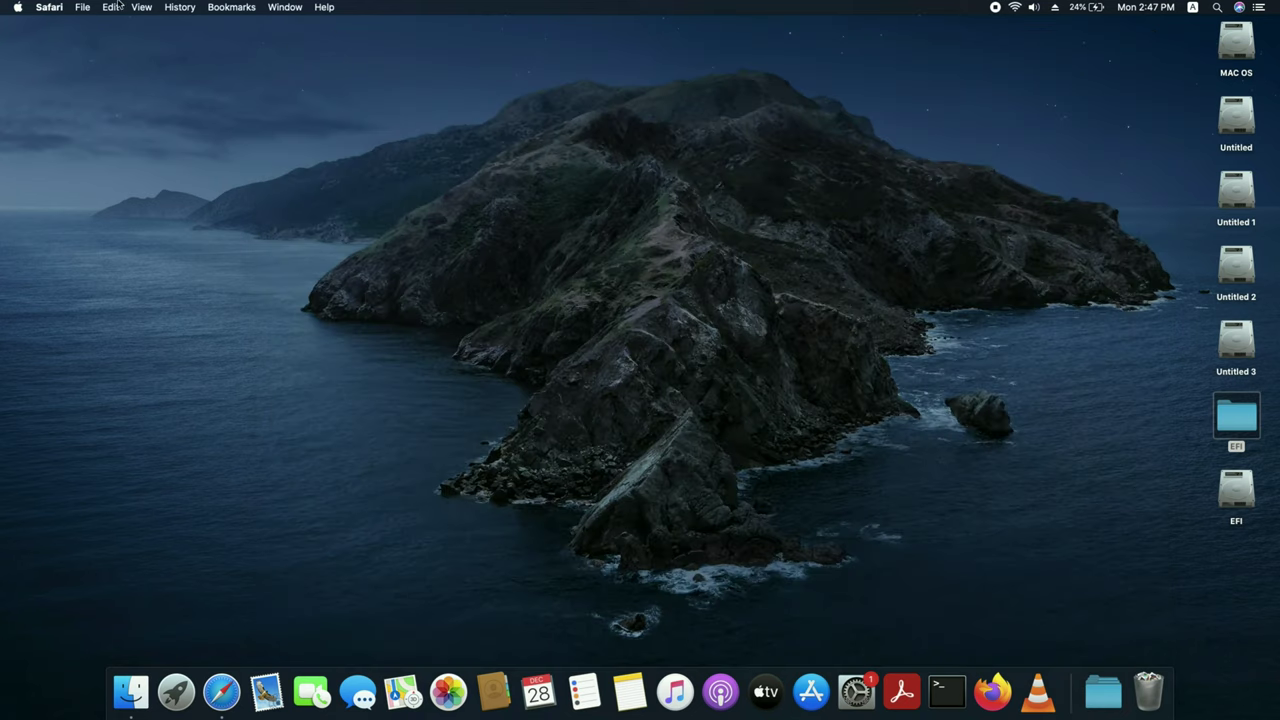
click(34, 7)
click(60, 192)
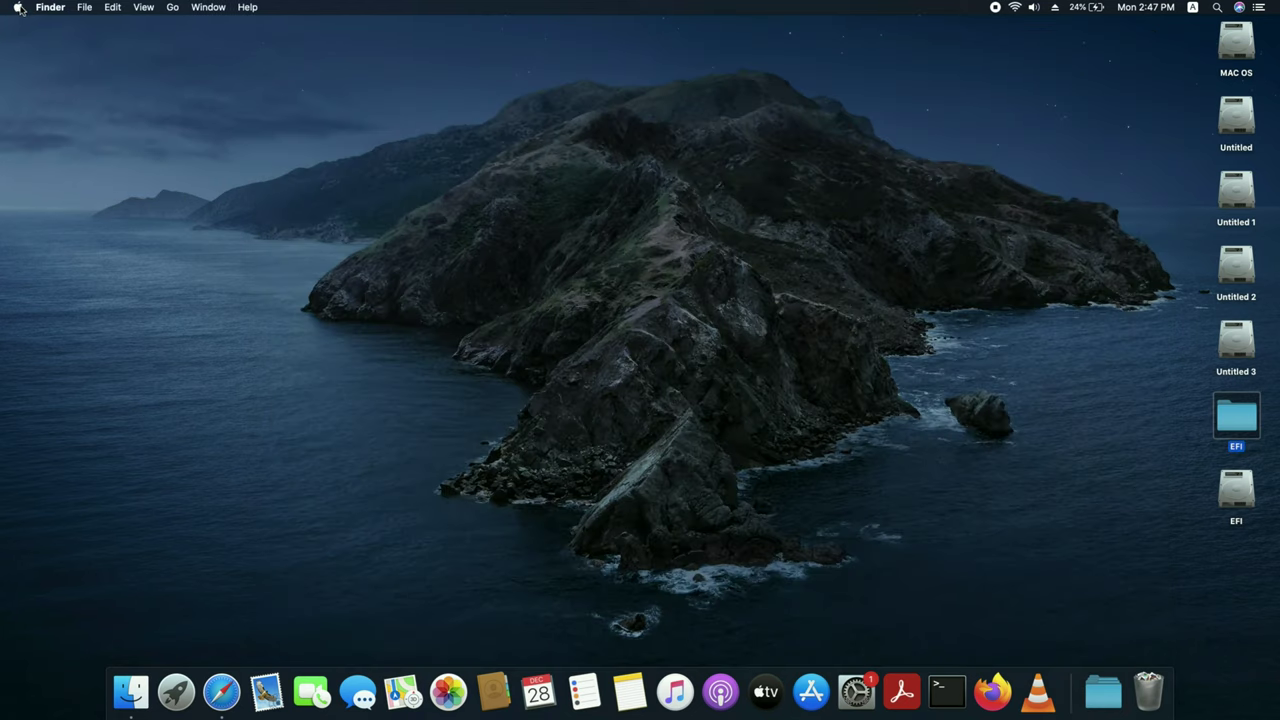
Restart the Mac and open the volume control to check the sound
click(18, 8)
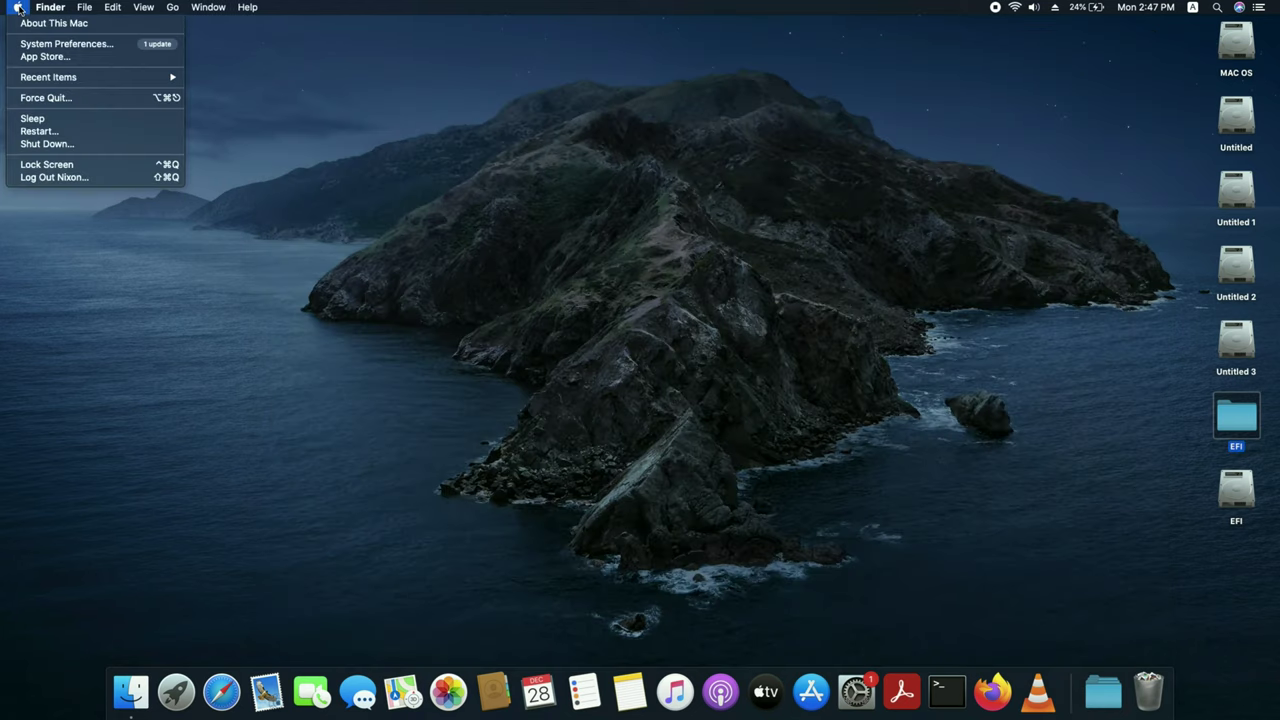
click(37, 131)
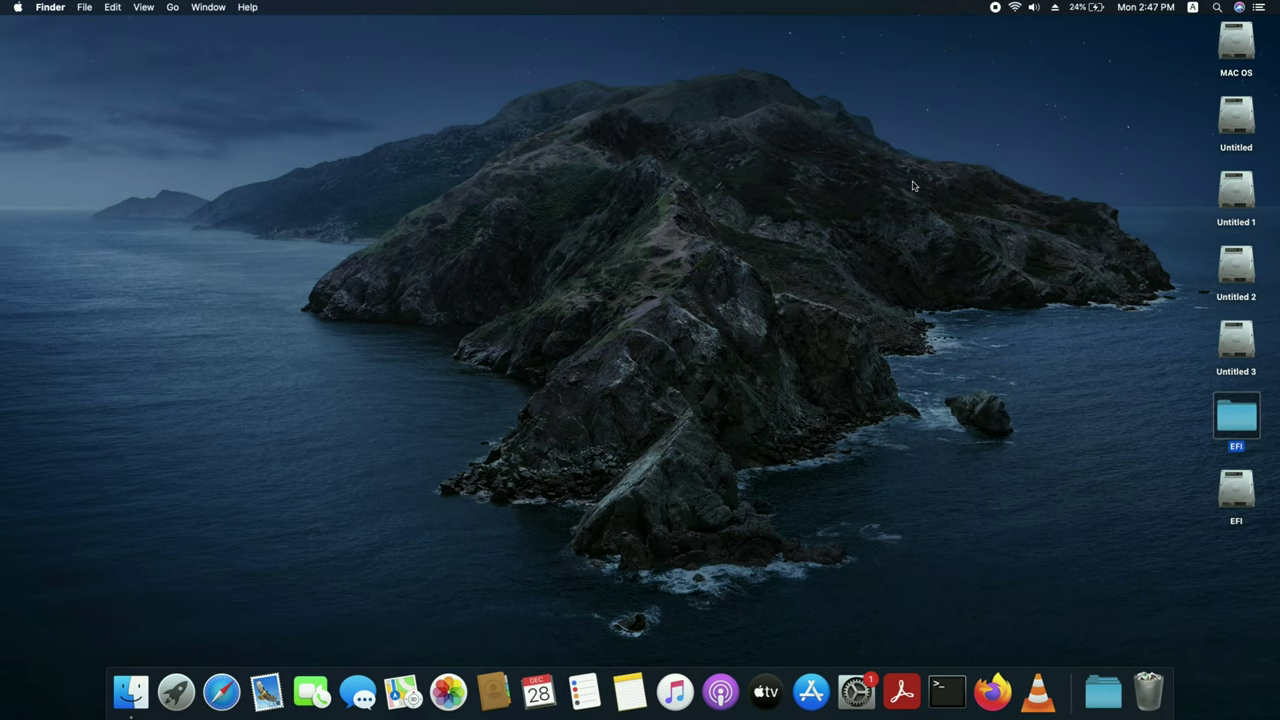
click(1035, 8)
click(1035, 8)
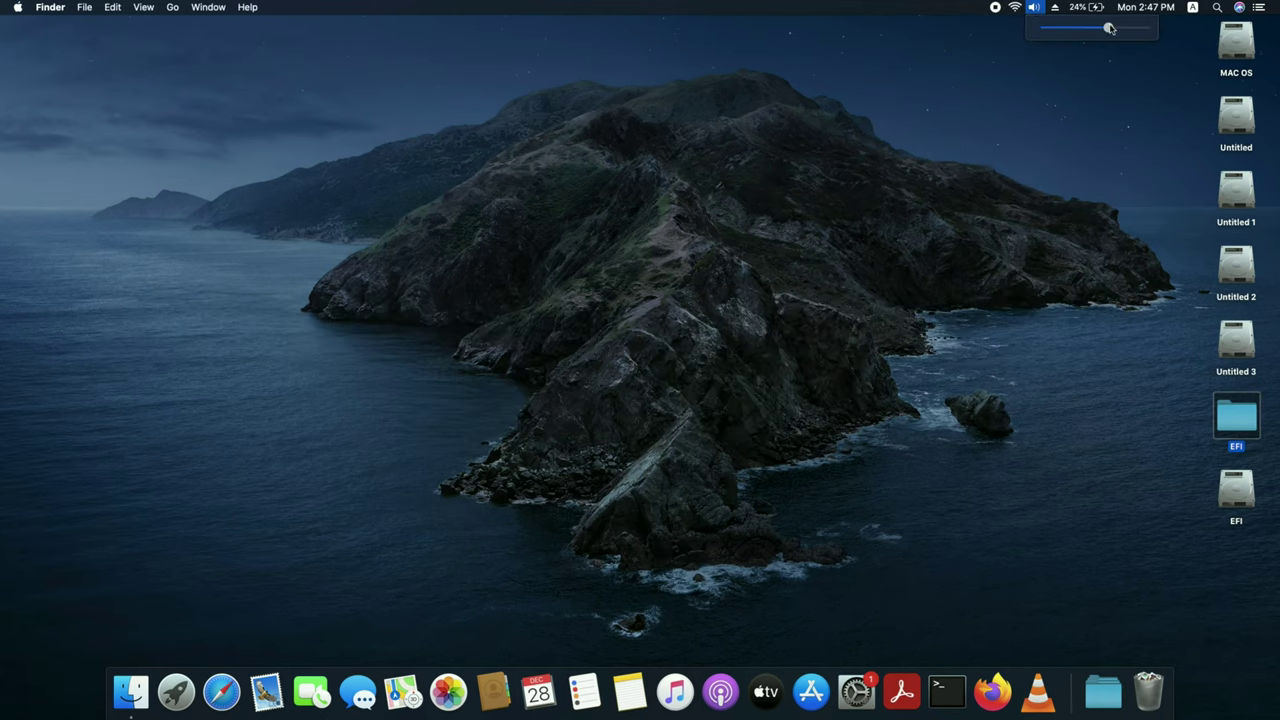